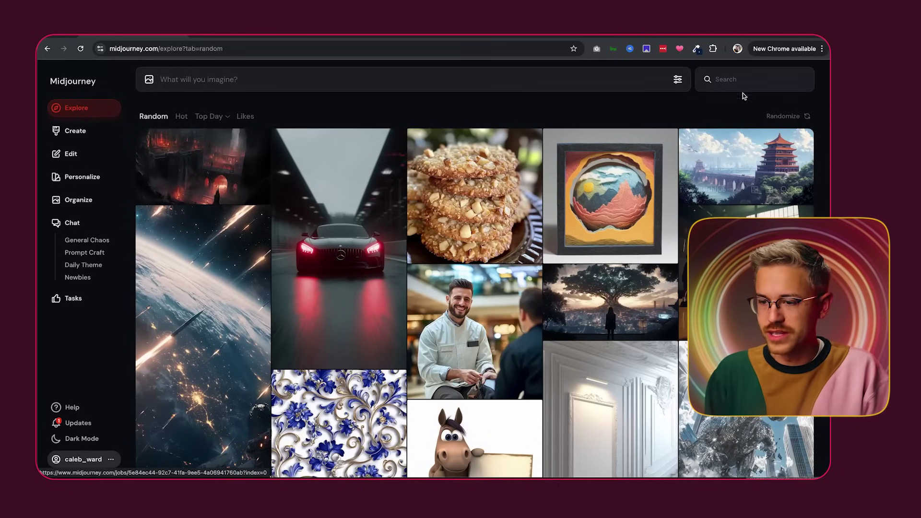
Step: Search Midjourney's community images for 'minimal logo' and view the M logo tile up close
left_click(720, 78)
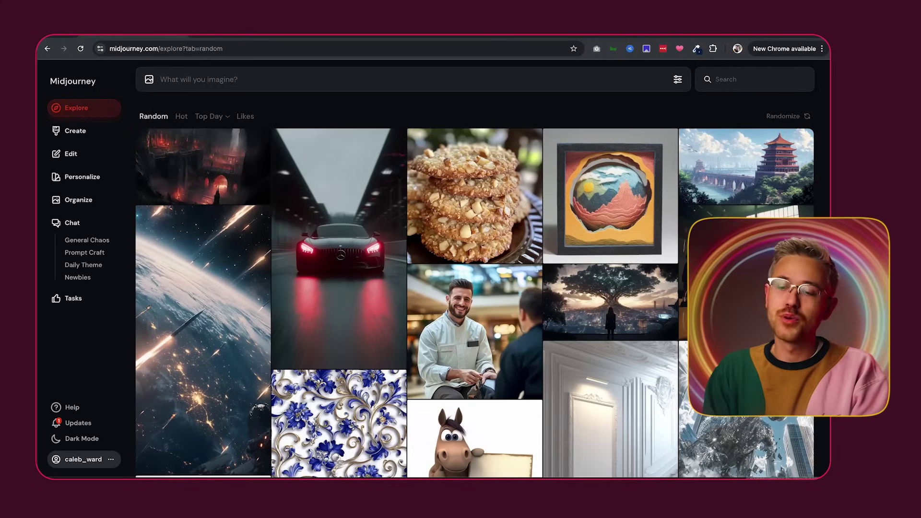
type("m")
type("ini")
type("mal lo")
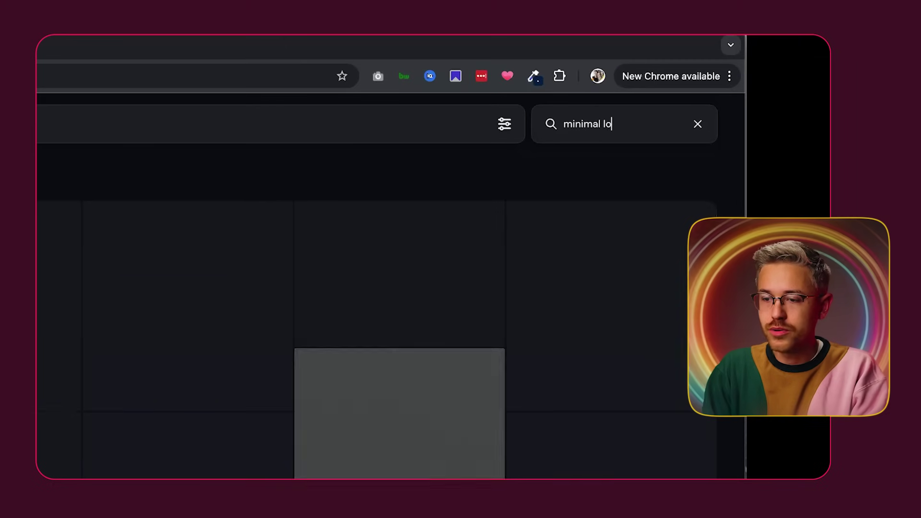
type("go")
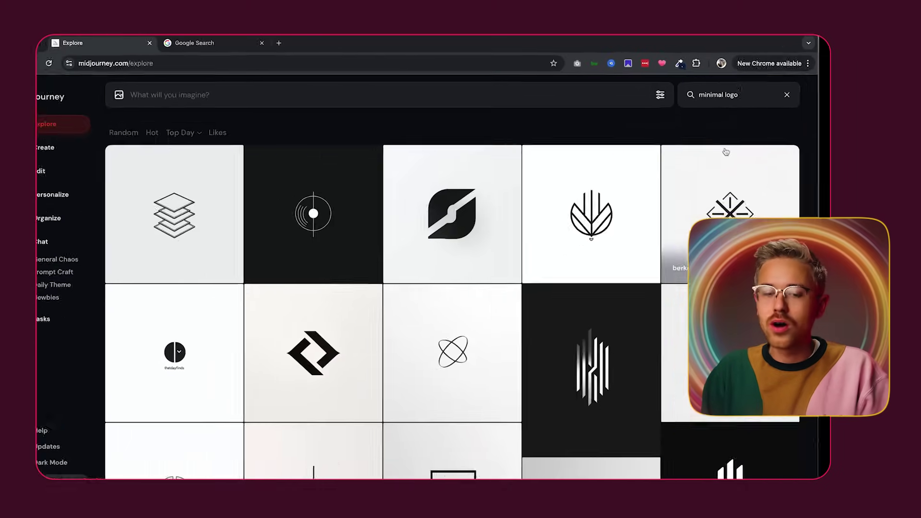
scroll(733, 147, "down", 3)
scroll(734, 147, "down", 2)
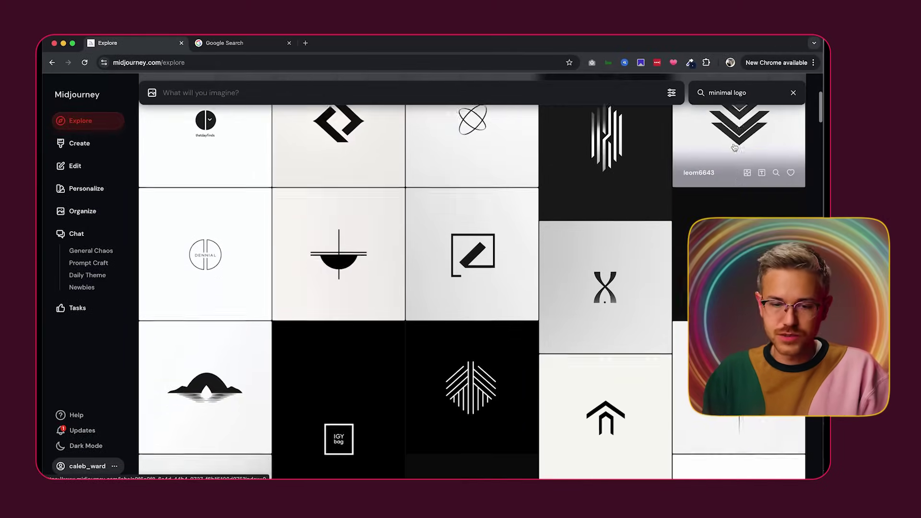
scroll(734, 146, "down", 3)
scroll(734, 147, "down", 2)
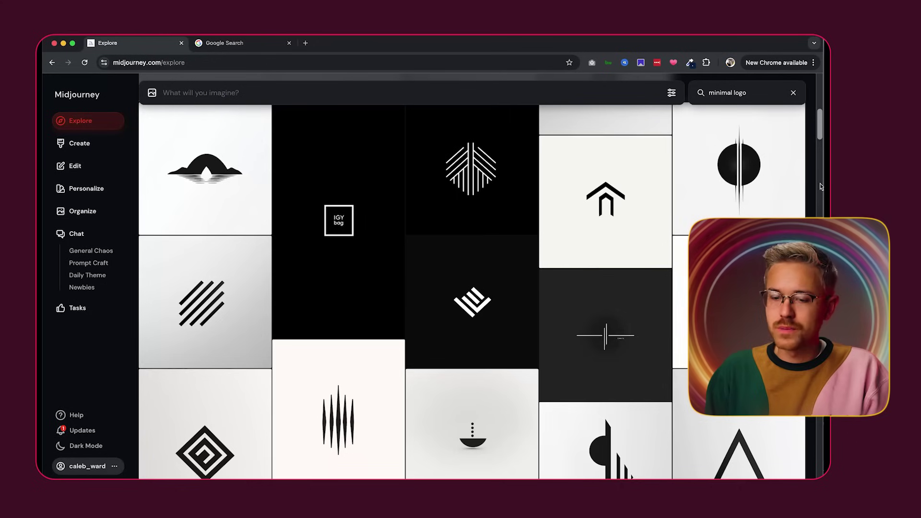
scroll(819, 185, "down", 1)
scroll(819, 187, "down", 2)
scroll(820, 186, "down", 2)
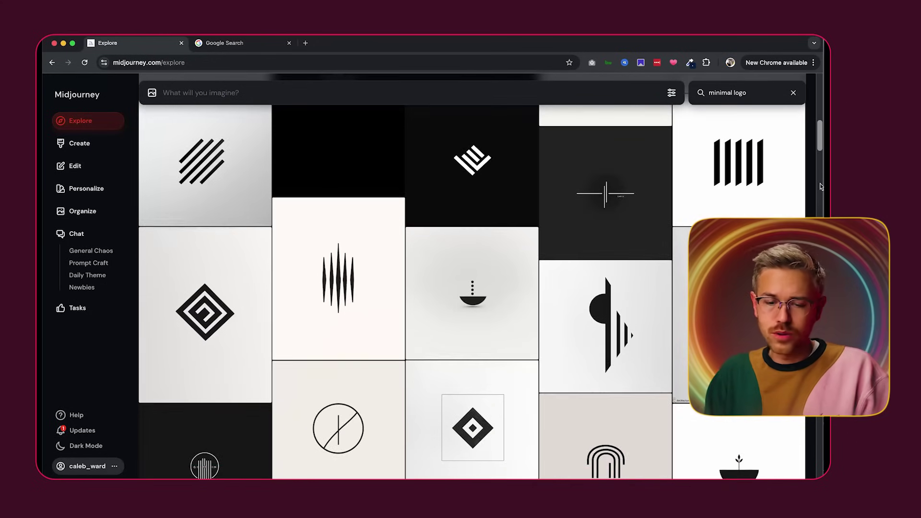
scroll(820, 187, "down", 1)
scroll(819, 186, "down", 2)
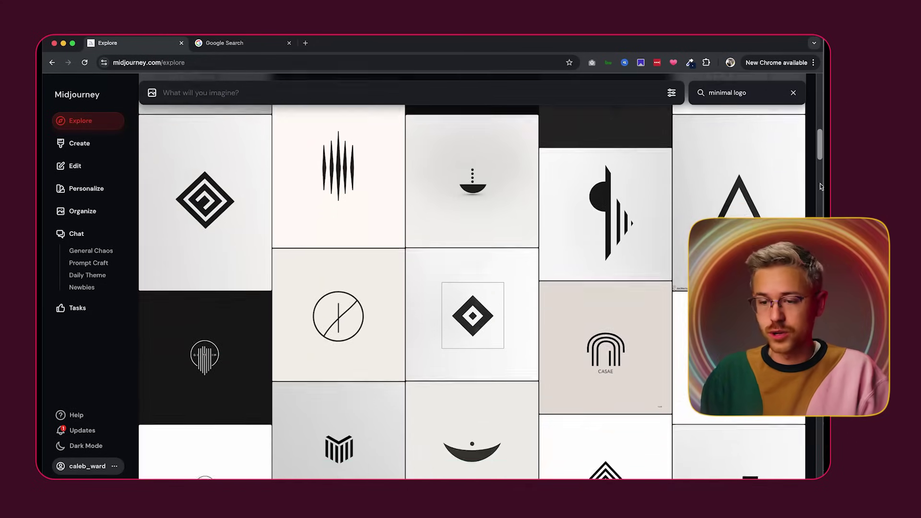
scroll(819, 186, "down", 2)
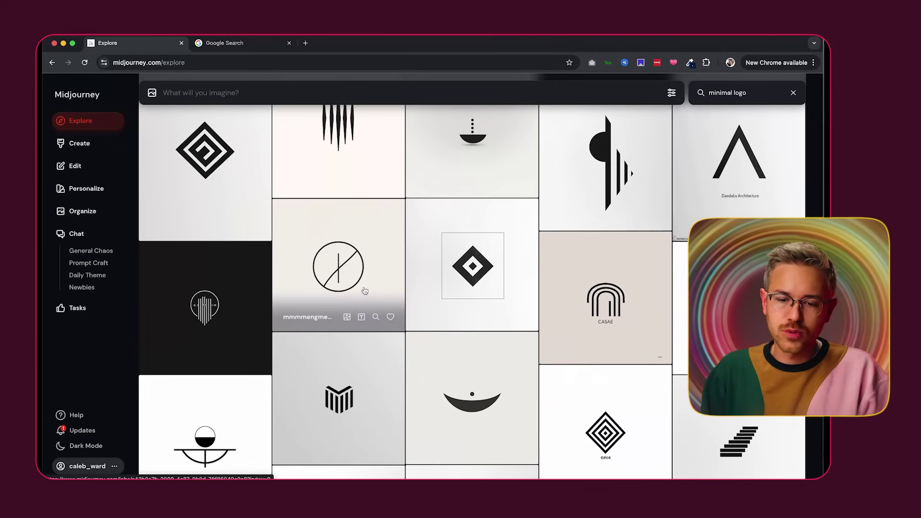
mouse_move(338, 314)
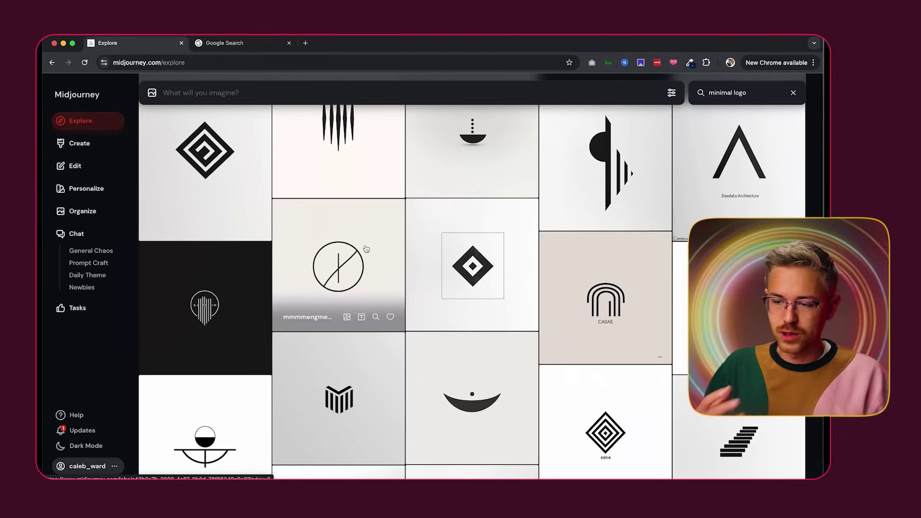
scroll(375, 245, "down", 3)
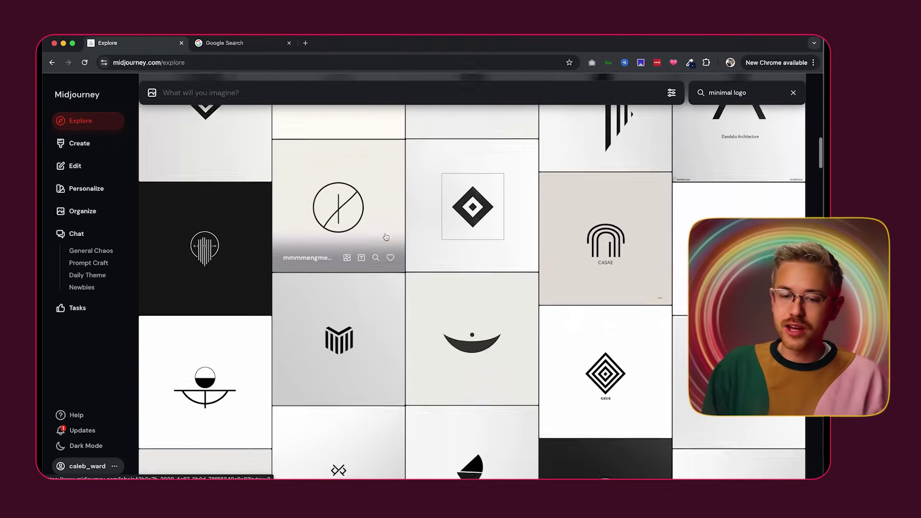
scroll(481, 246, "down", 3)
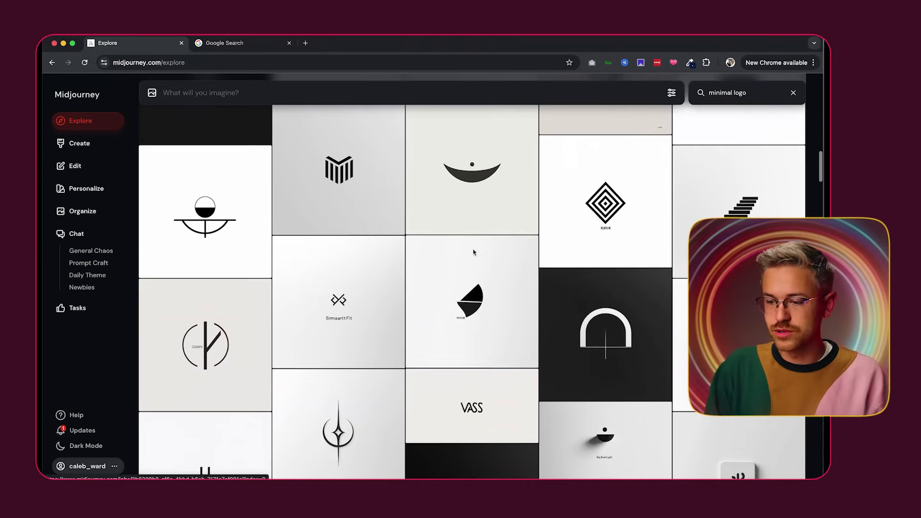
left_click(329, 167)
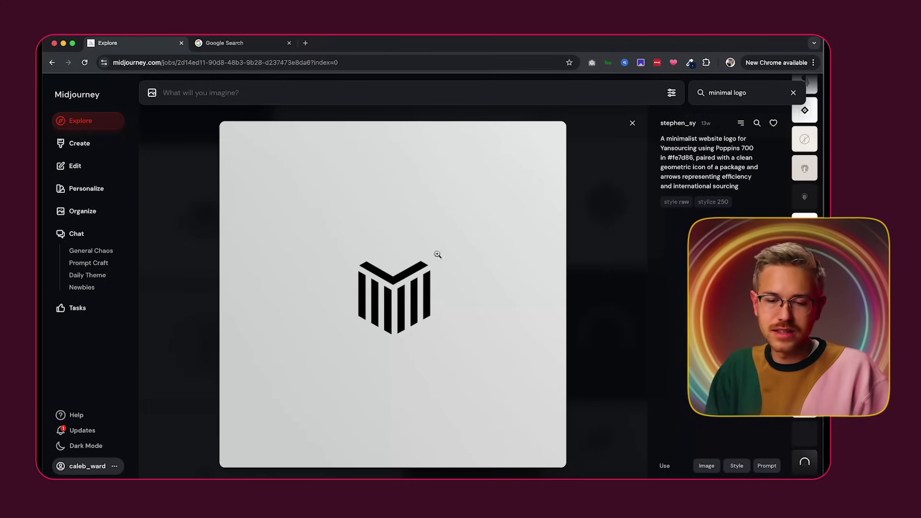
left_click(632, 123)
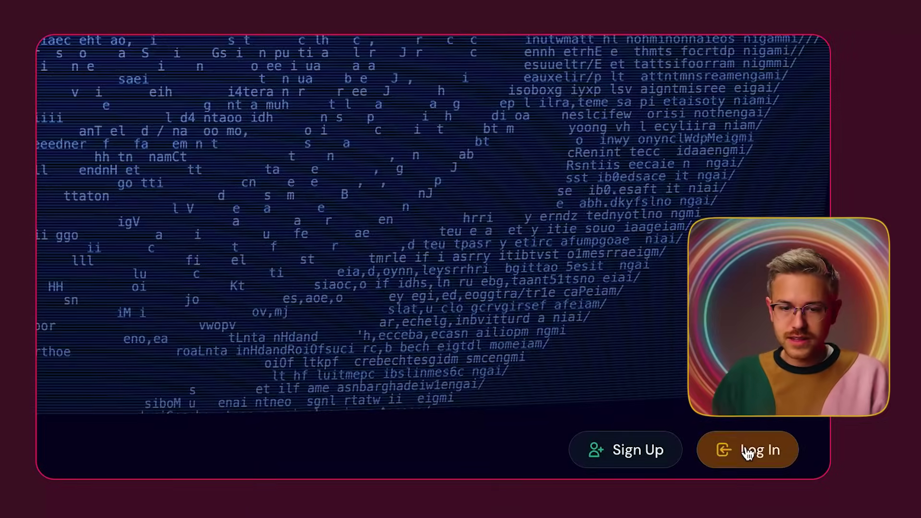
Step: Sign in, keep the square aspect ratio, and submit the CR logo prompt with --r 20
left_click(798, 471)
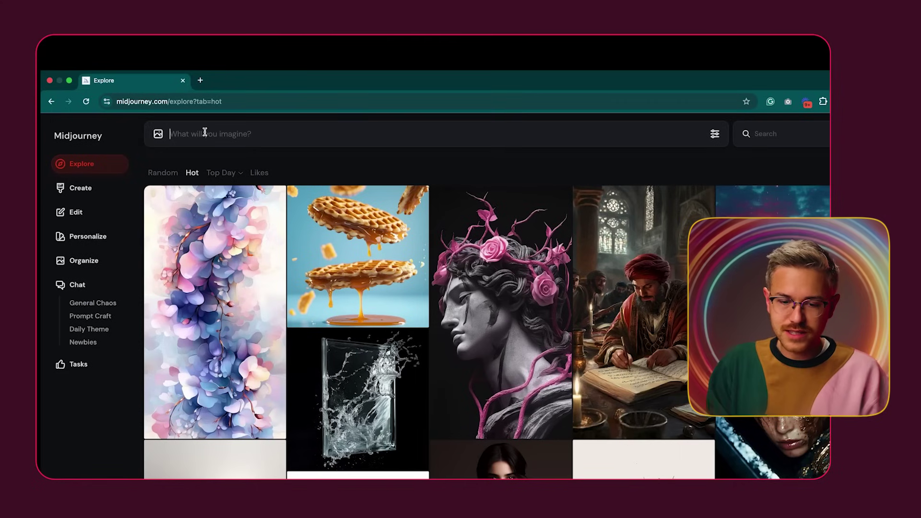
type("create a minimal modern logo for me. The brands name is Curious Refuge. I want the logo to be a CR in modern, minimal, bold font. The C and the R are connected. Solid black on a white background.")
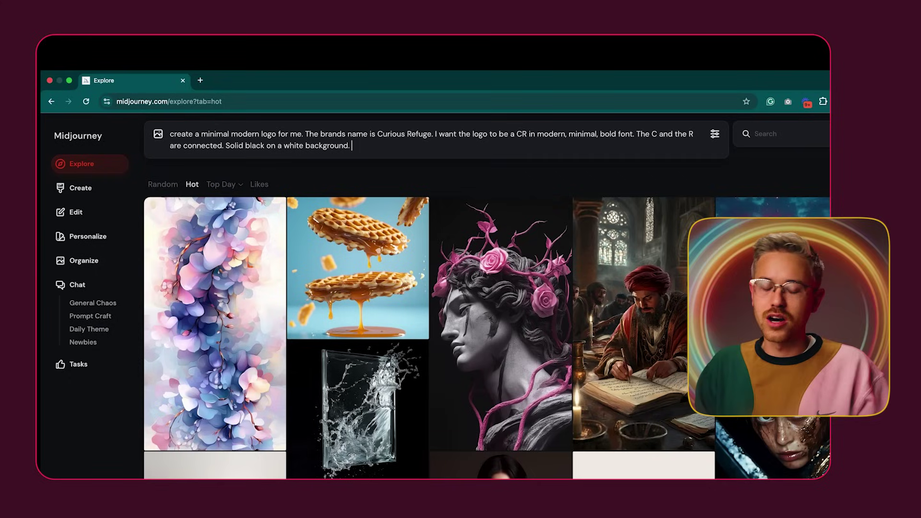
type("--")
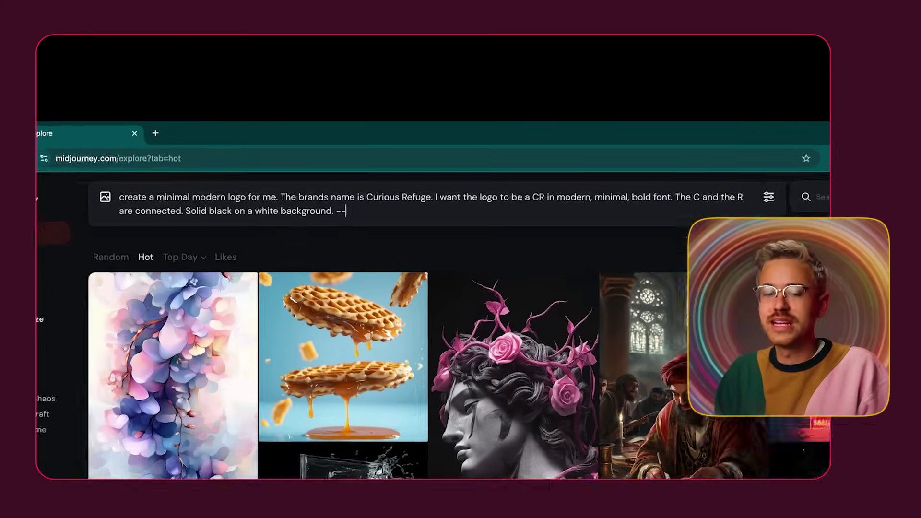
type("r 20")
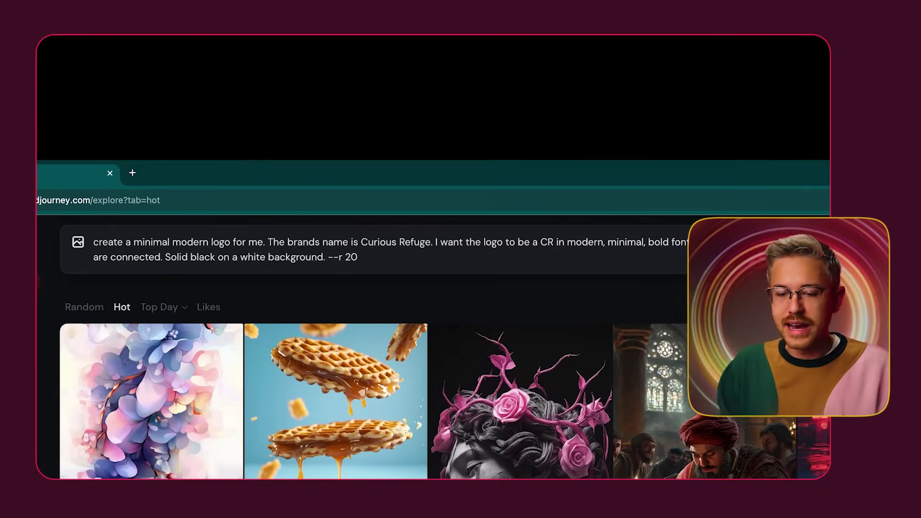
left_click(643, 267)
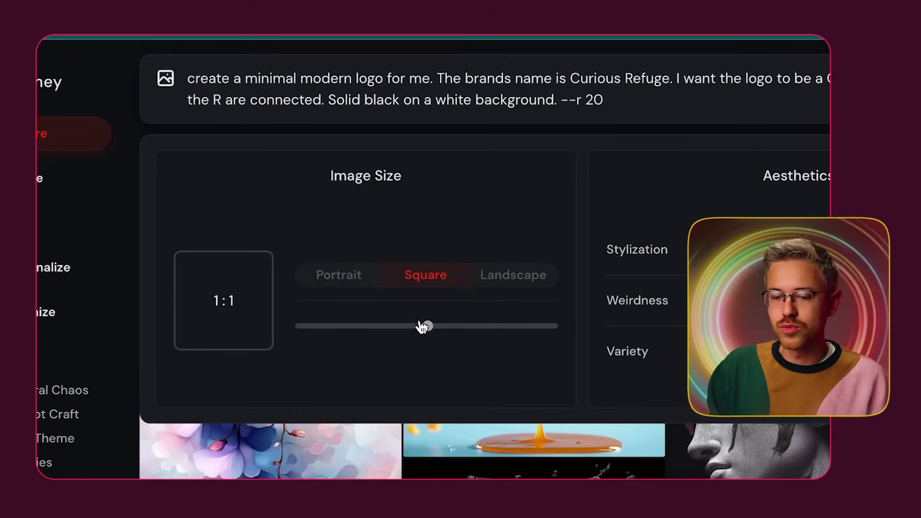
mouse_move(428, 330)
left_mouse_down()
mouse_move(452, 329)
mouse_move(428, 330)
left_mouse_up()
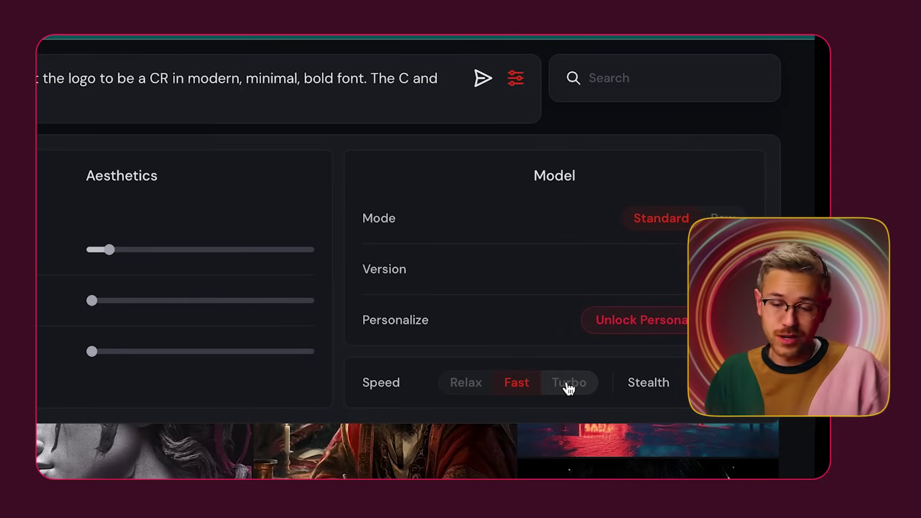
left_click(517, 78)
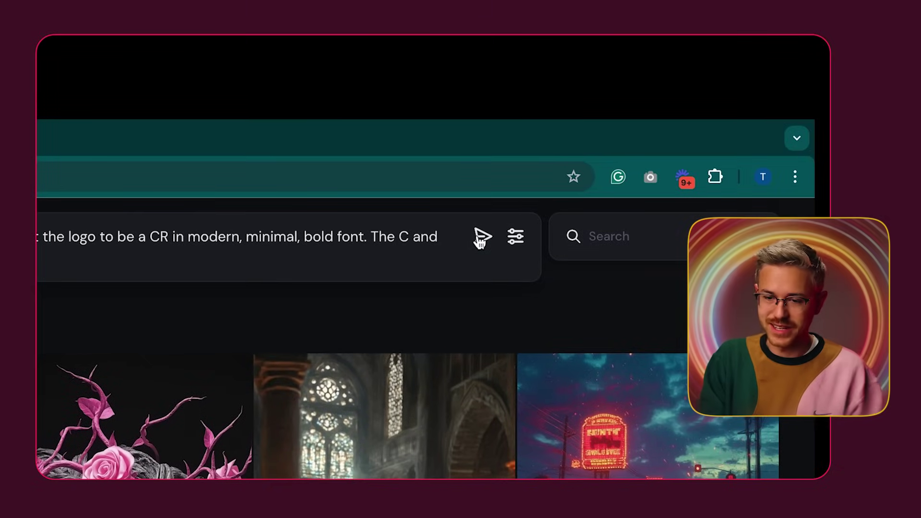
left_click(479, 241)
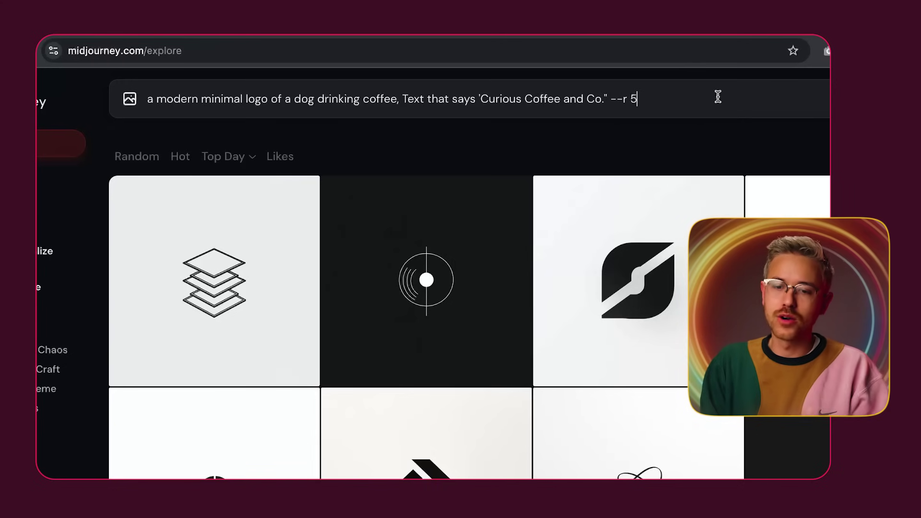
Step: Submit the dog-drinking-coffee 'Curious Coffee and Co.' logo prompt with --r 5
key("Return")
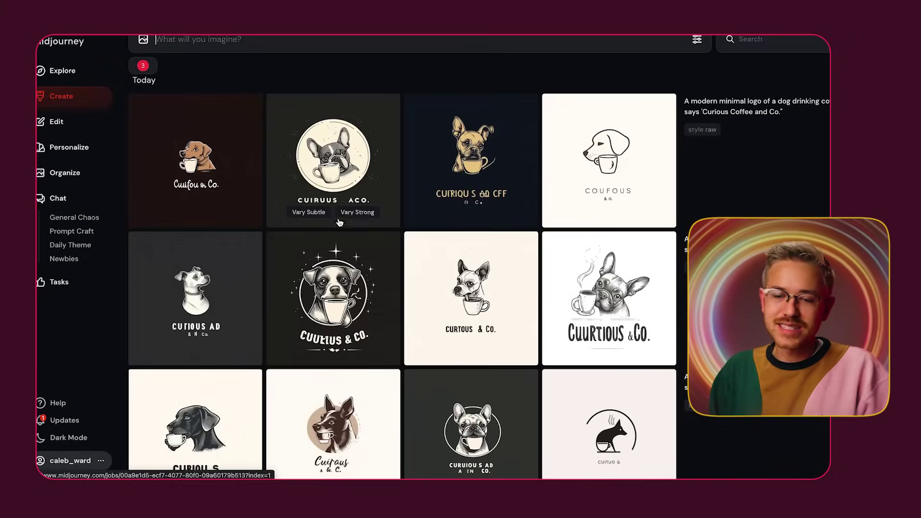
Step: Enlarge the first dog-and-coffee logo and browse through the generated logos one by one
left_click(190, 166)
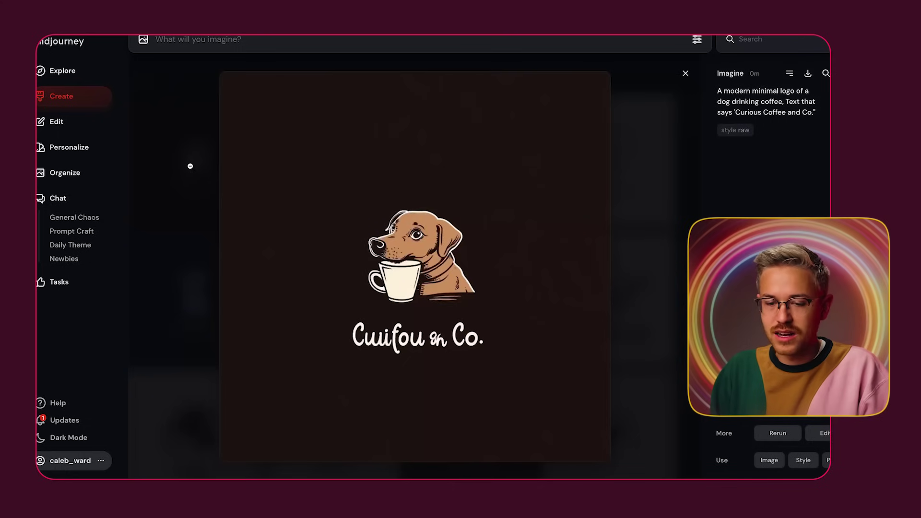
key("Right")
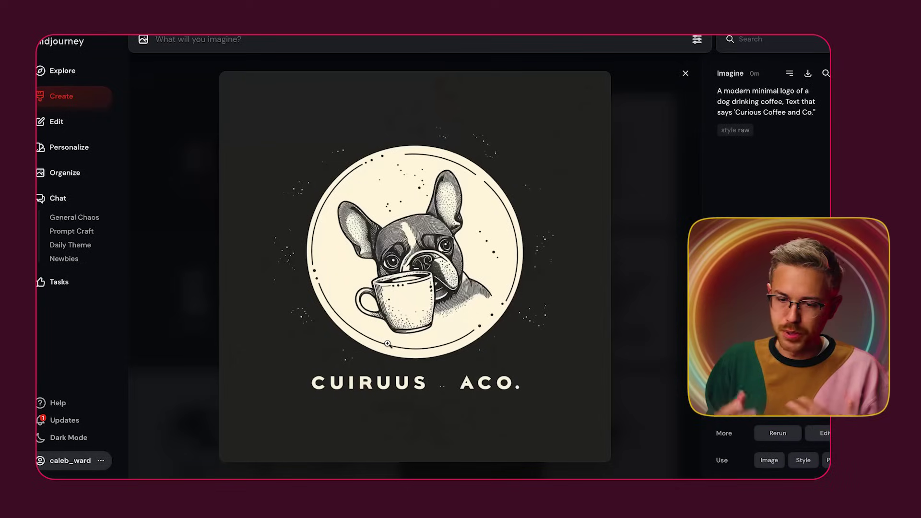
key("Right")
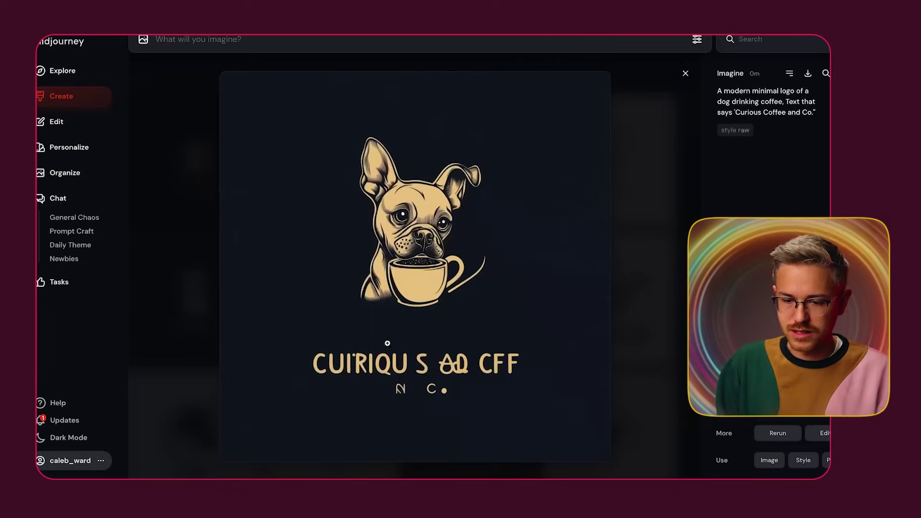
key("Right")
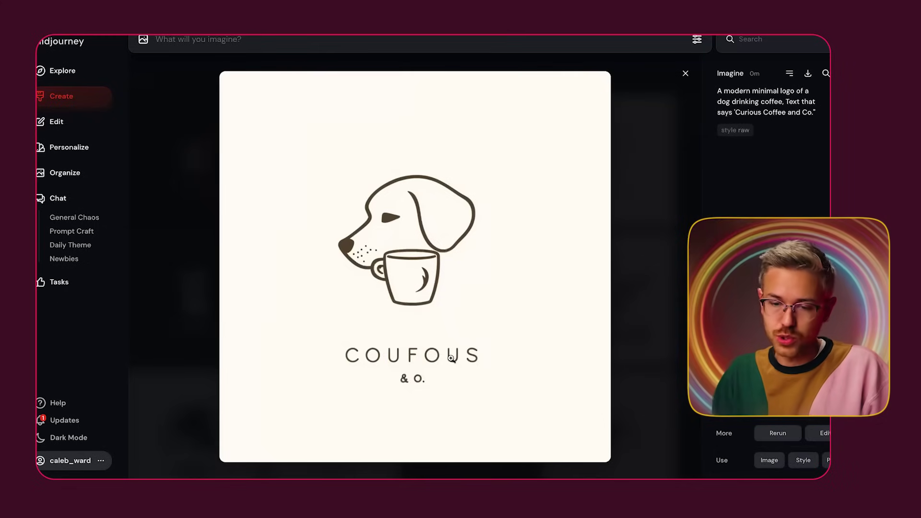
key("Right")
key("Right")
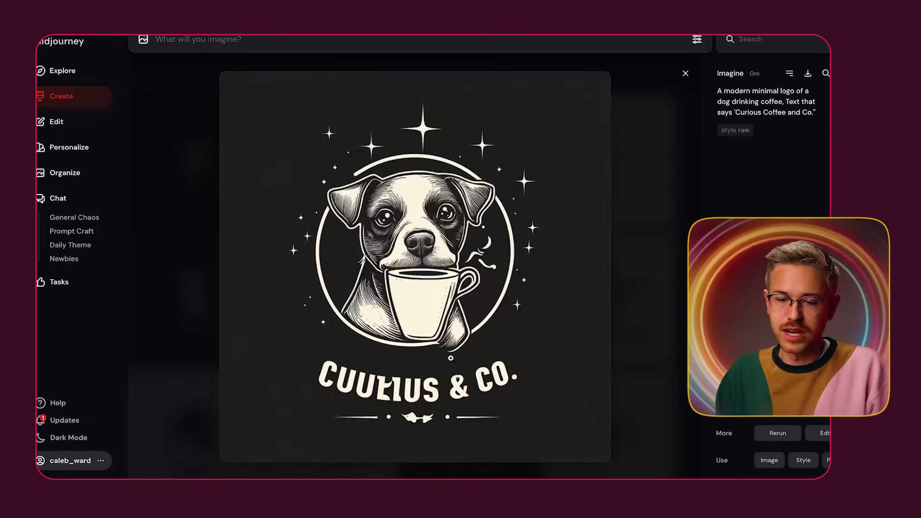
key("Right")
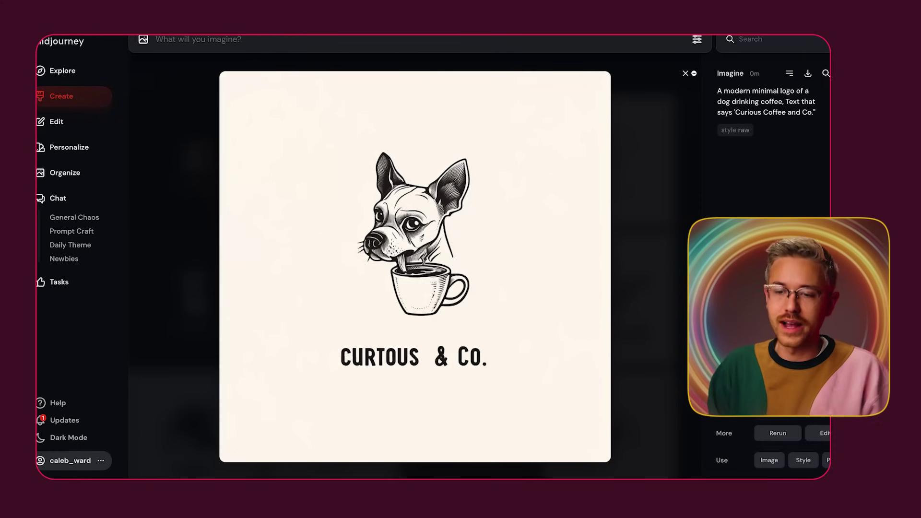
left_click(685, 73)
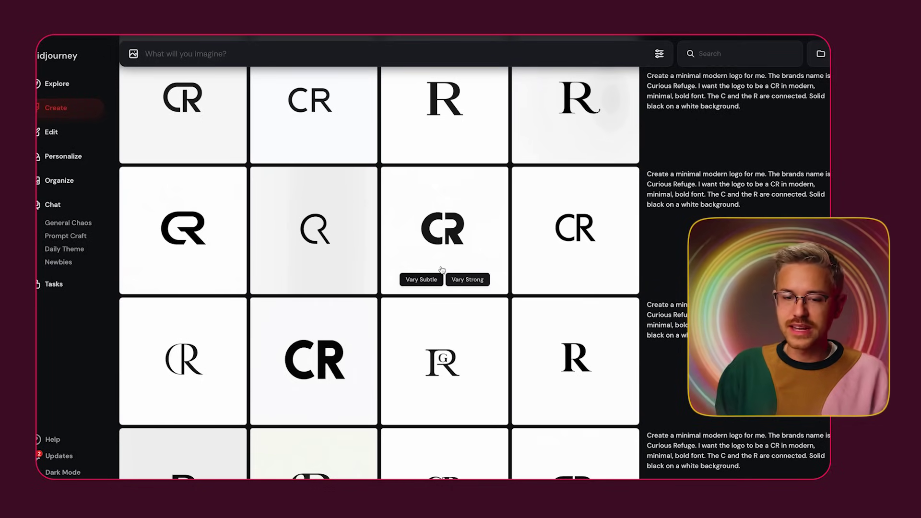
Step: Open the bold connected CR logo in the editor and erase a vertical strip through its centre
left_click(443, 244)
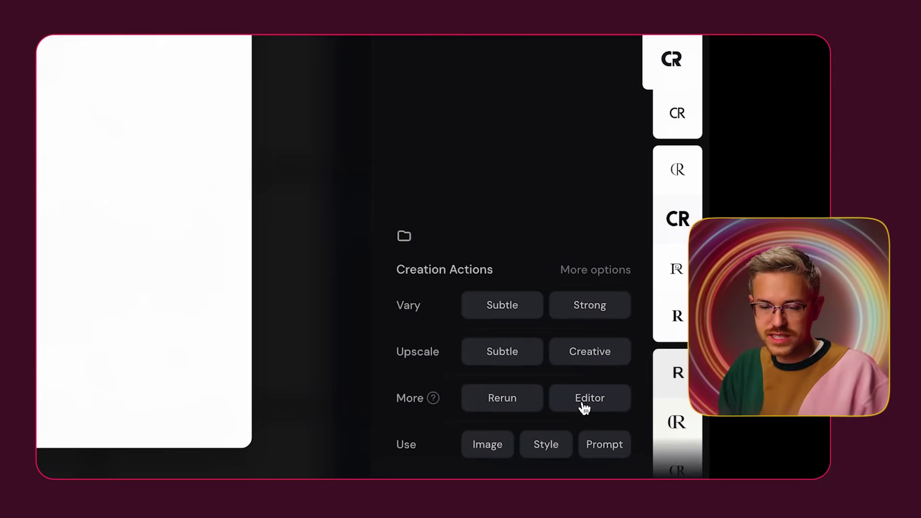
left_click(716, 461)
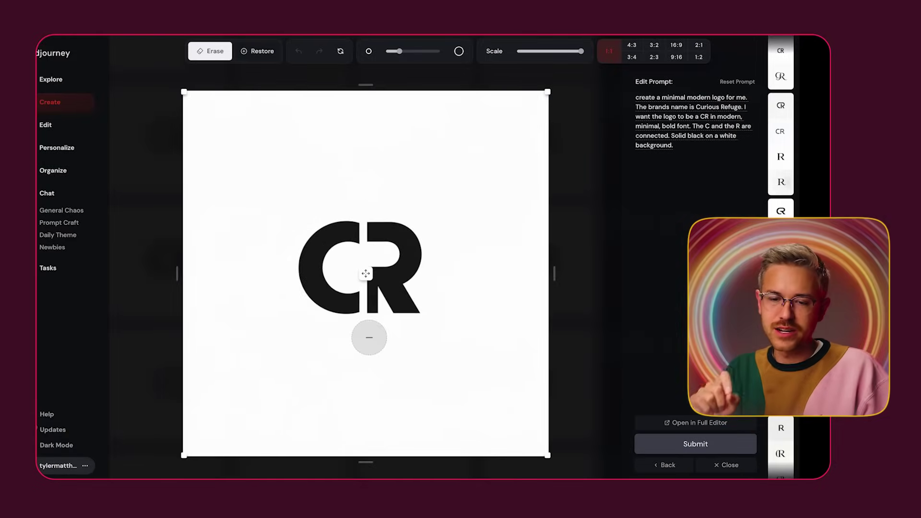
left_click_drag(366, 332, 363, 218)
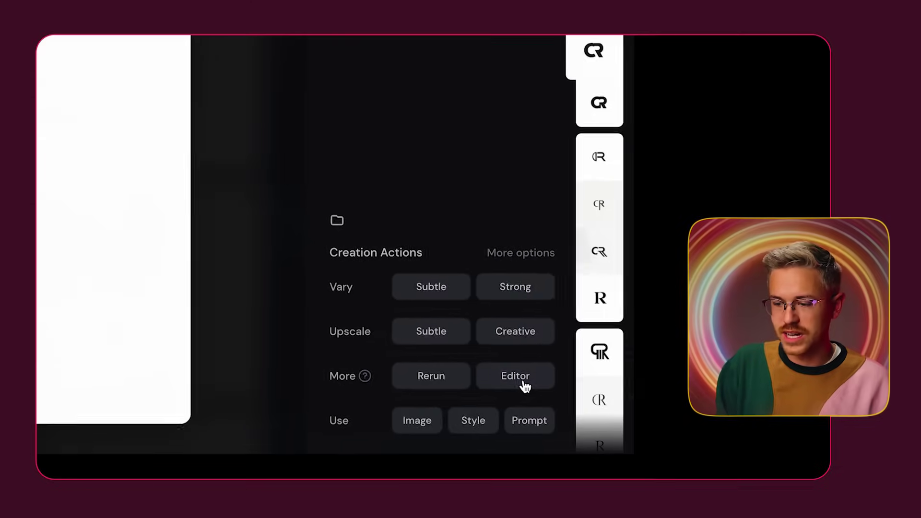
Step: Mask the top of the C and R join and regenerate that area
left_click(574, 417)
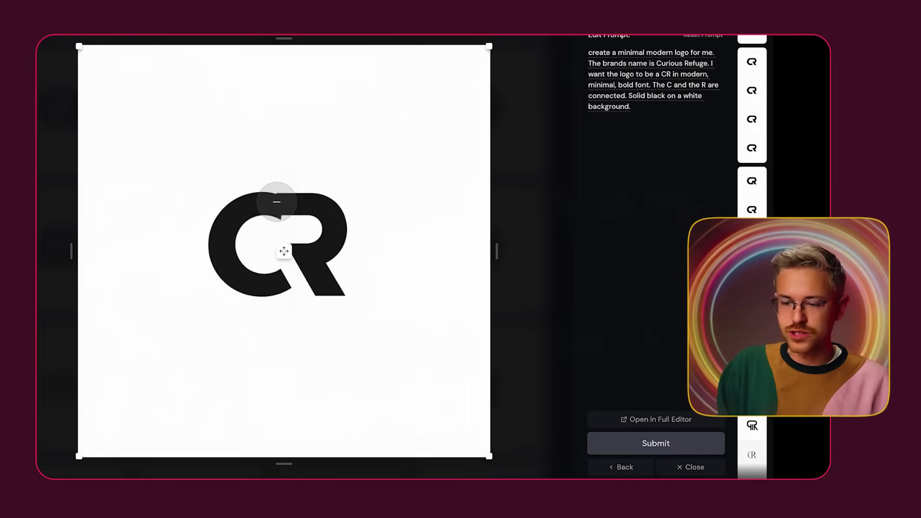
left_click_drag(274, 201, 276, 205)
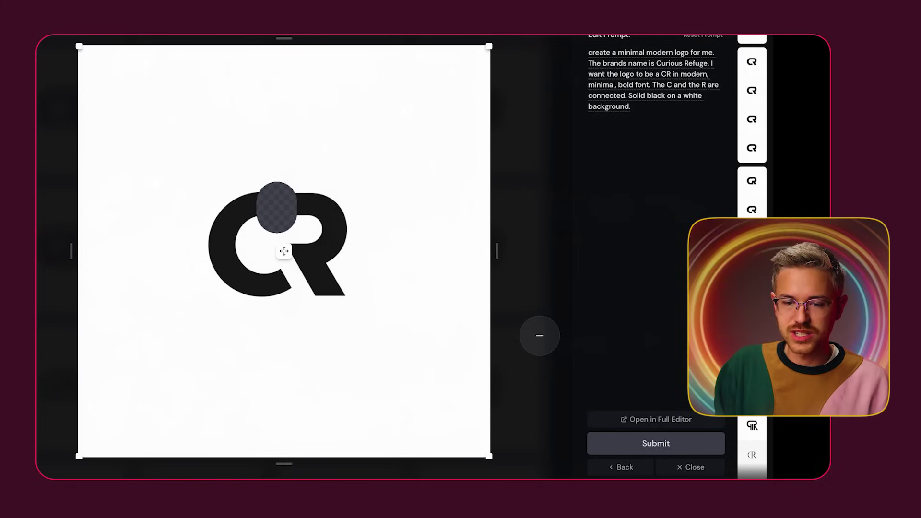
left_click(681, 444)
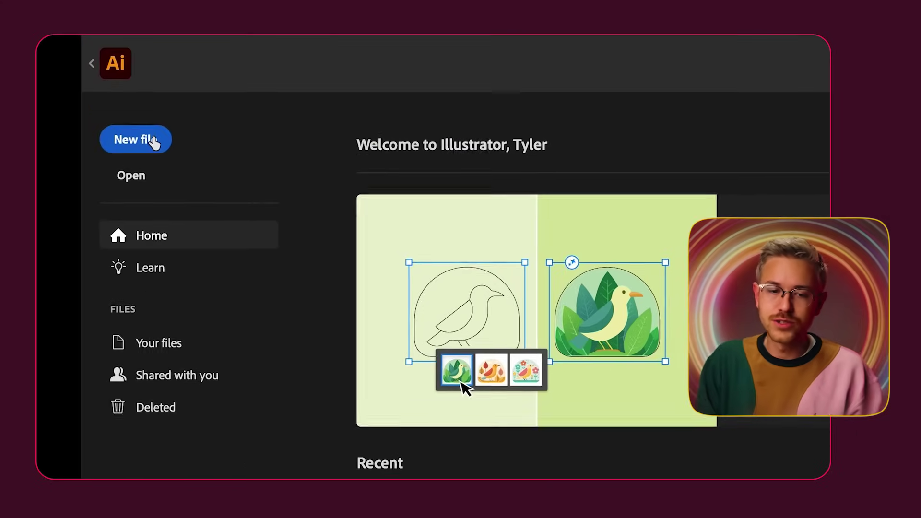
Step: Create a new 1920×1080 px Web-preset document named 'CR Coffee Logo'
left_click(68, 64)
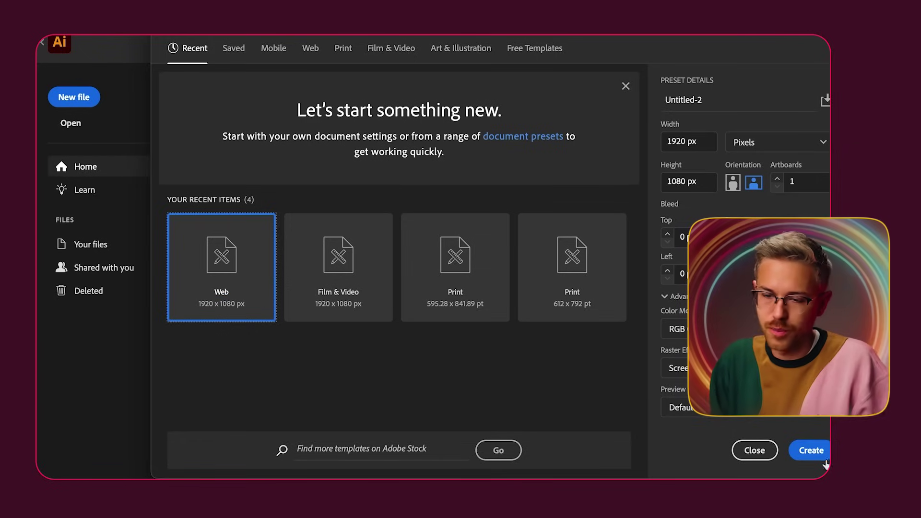
left_click(723, 98)
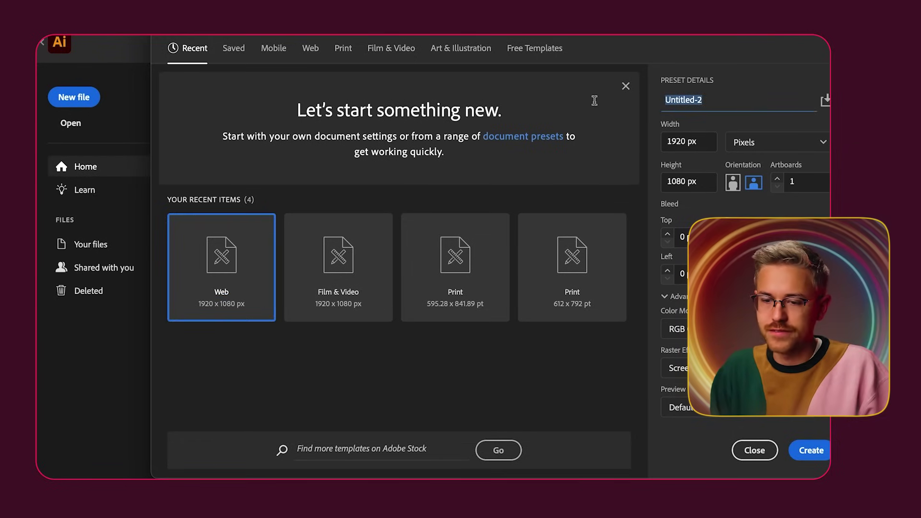
type("CR Coffe")
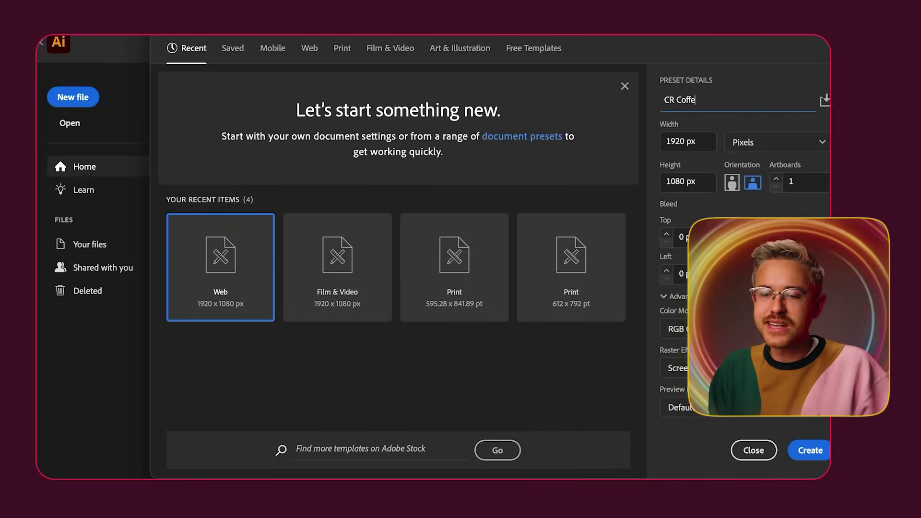
type("e Logo")
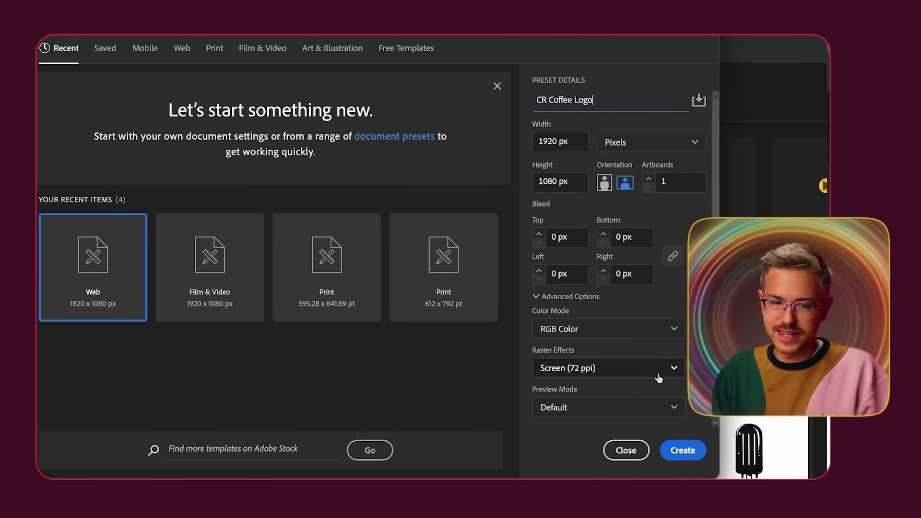
left_click(682, 450)
left_click(150, 45)
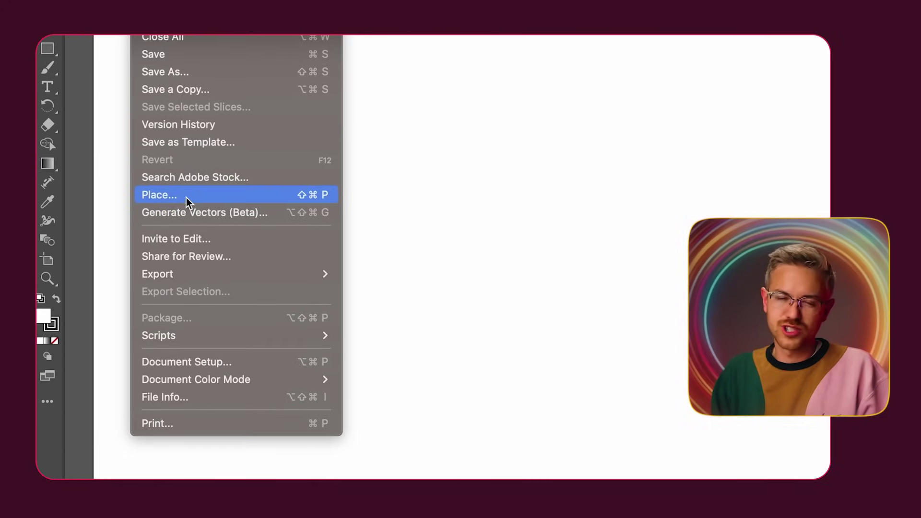
Step: Place the CR logo image and move it to the artboard centre
left_click(186, 198)
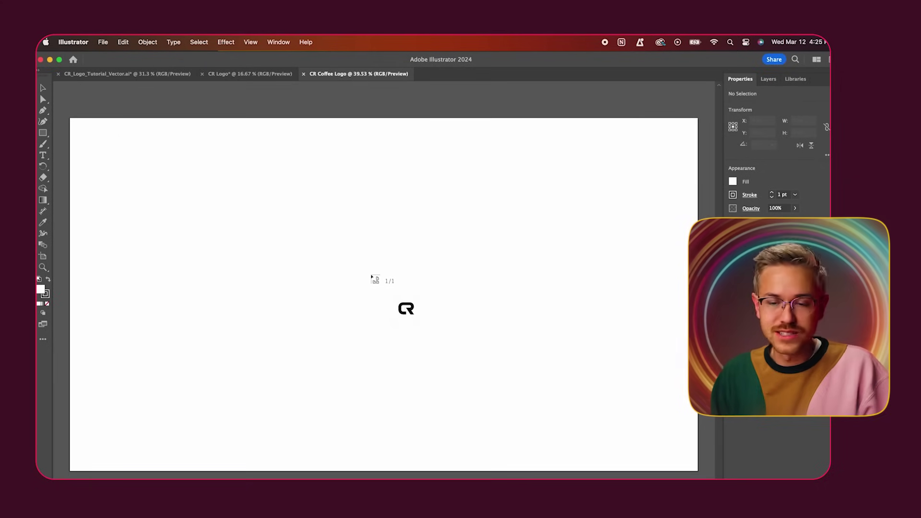
left_click(349, 271)
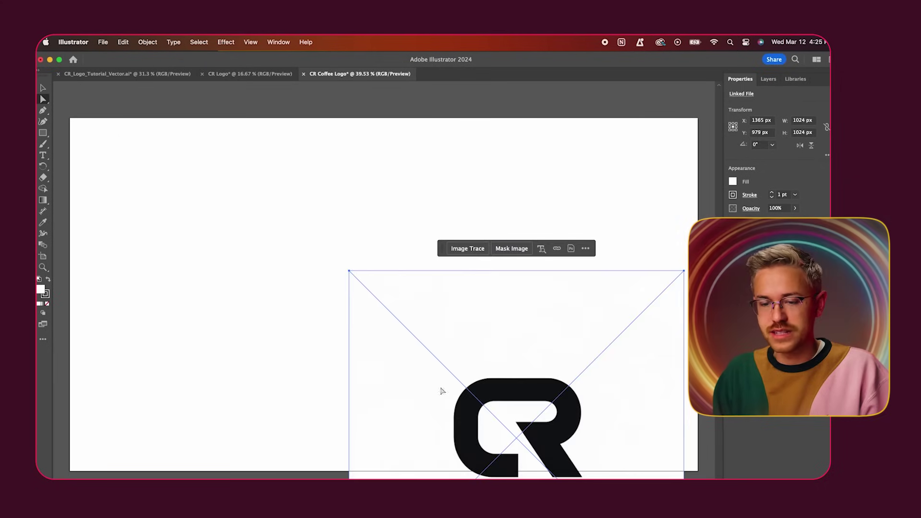
left_click_drag(479, 431, 347, 287)
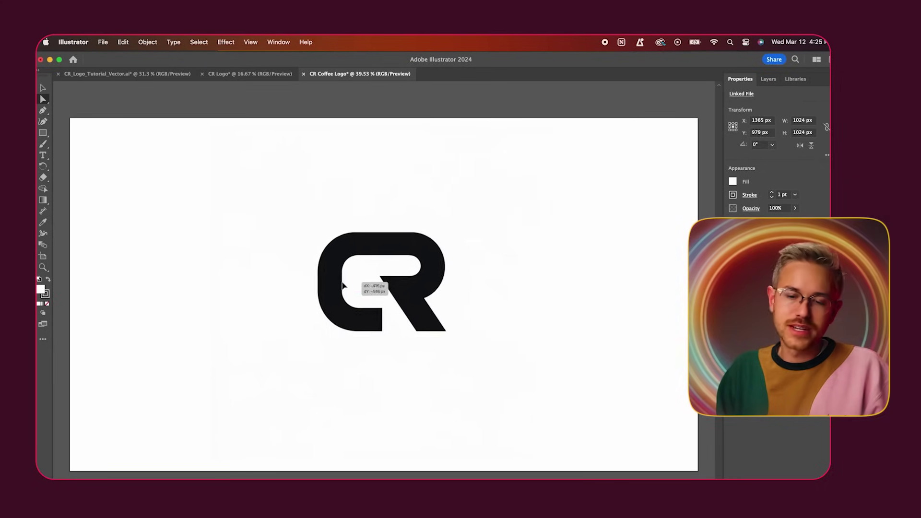
left_click_drag(346, 287, 346, 287)
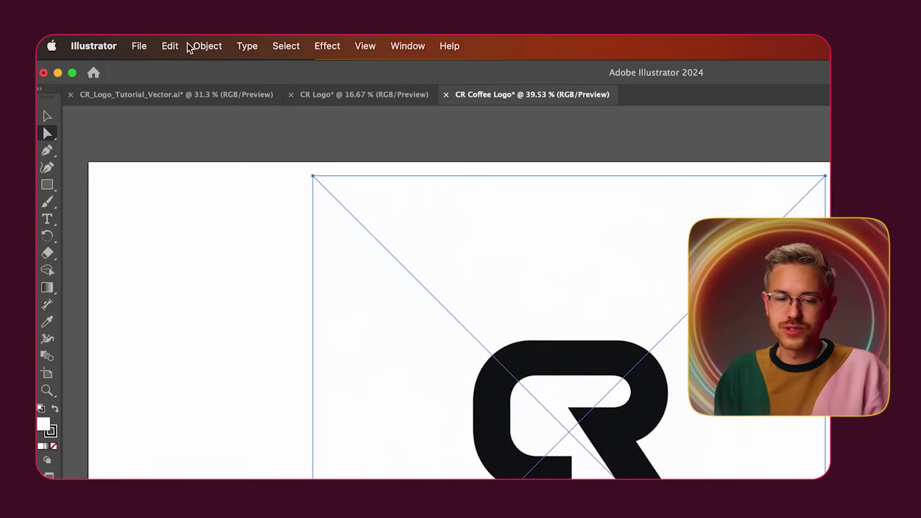
Step: Image-trace and expand the CR logo into vector paths, then reposition it on the artboard
left_click(190, 47)
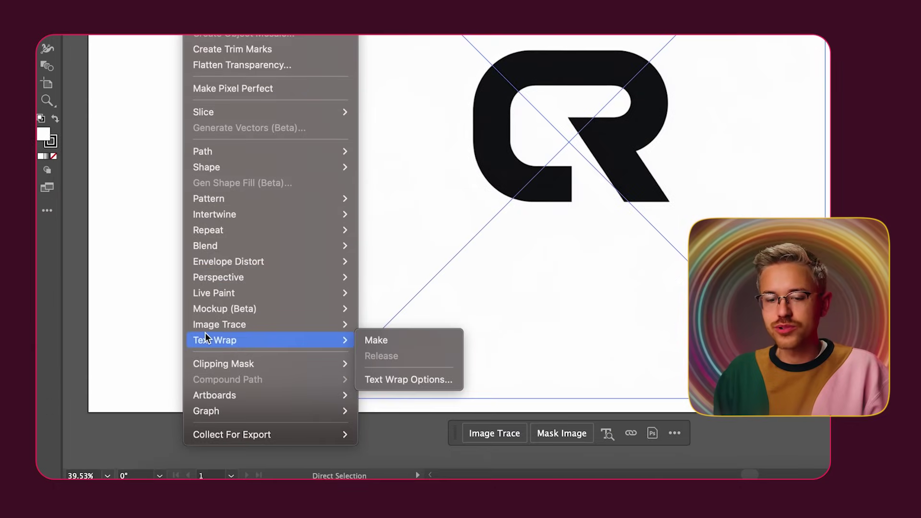
mouse_move(219, 324)
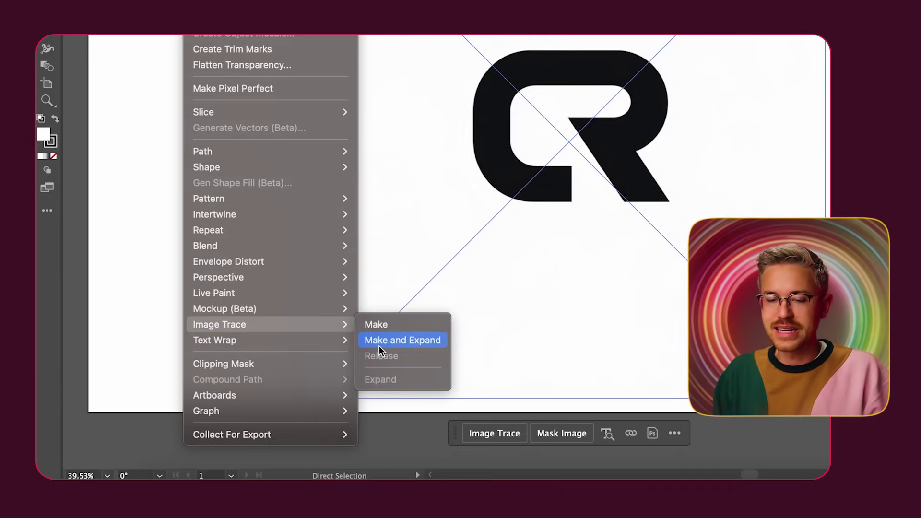
left_click(379, 346)
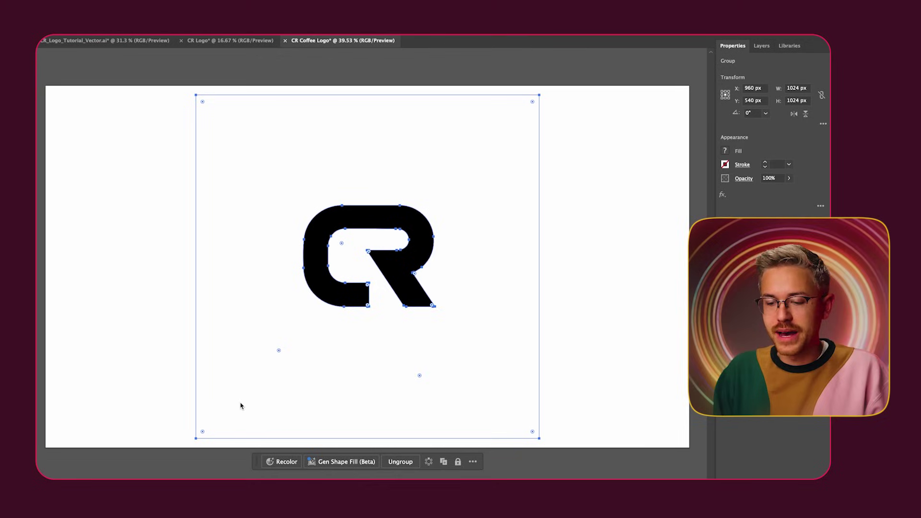
left_click(256, 291)
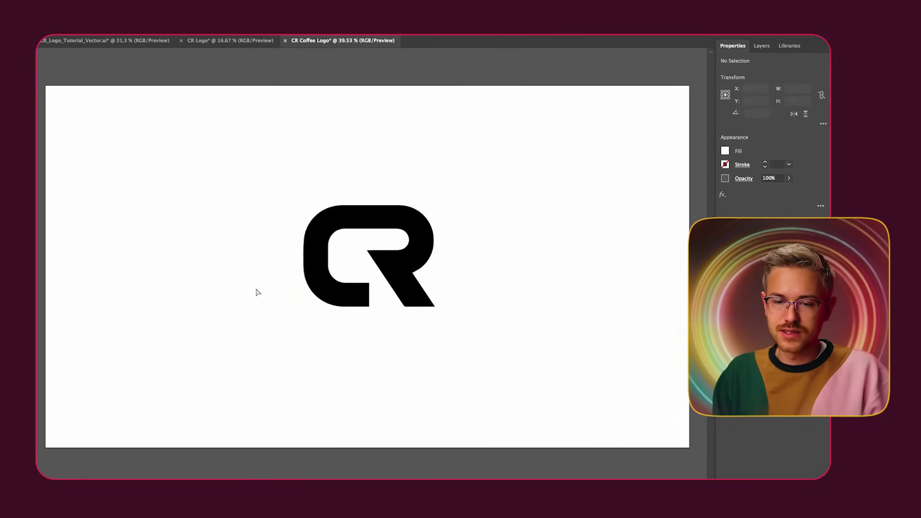
left_click(313, 284)
key("ctrl+minus")
key("ctrl+minus")
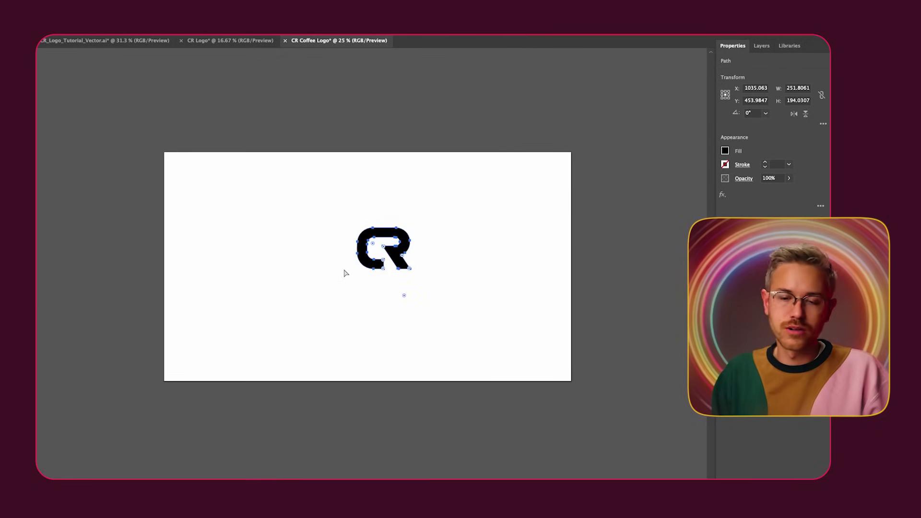
left_click_drag(371, 265, 358, 230)
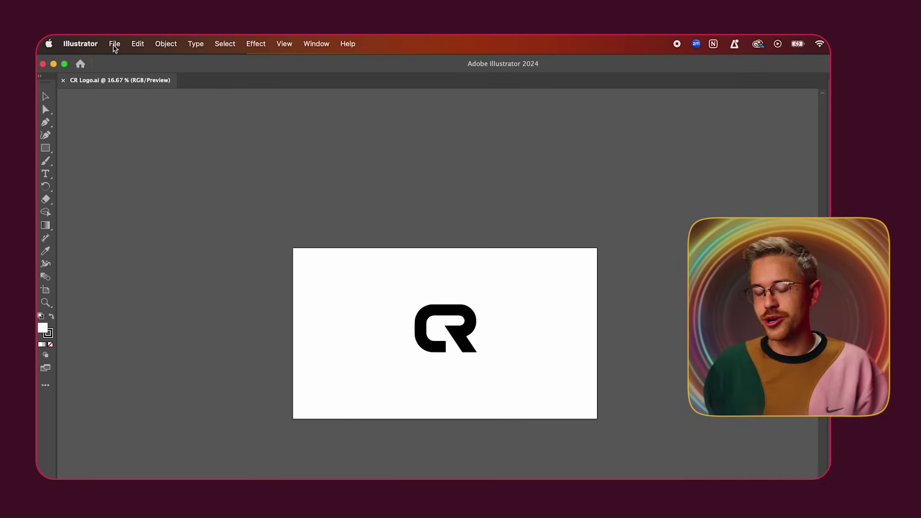
Step: Save the vector logo document as 'CR Logo'
left_click(114, 44)
left_click(124, 164)
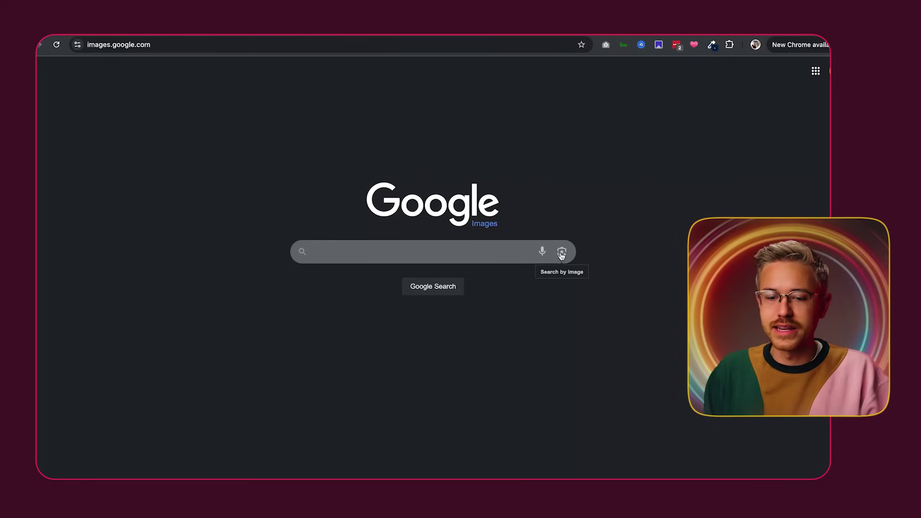
Step: Run a Google reverse-image search using the CR logo file Asset 6.png
left_click(561, 252)
mouse_move(589, 345)
left_mouse_down()
mouse_move(341, 309)
mouse_move(370, 316)
left_mouse_up()
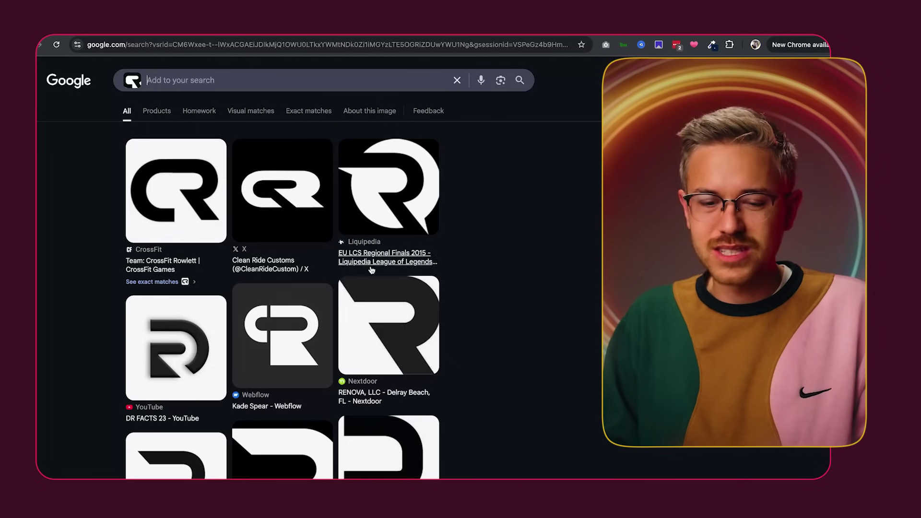
scroll(371, 270, "down", 2)
scroll(371, 269, "down", 3)
scroll(371, 269, "down", 3)
scroll(372, 270, "down", 1)
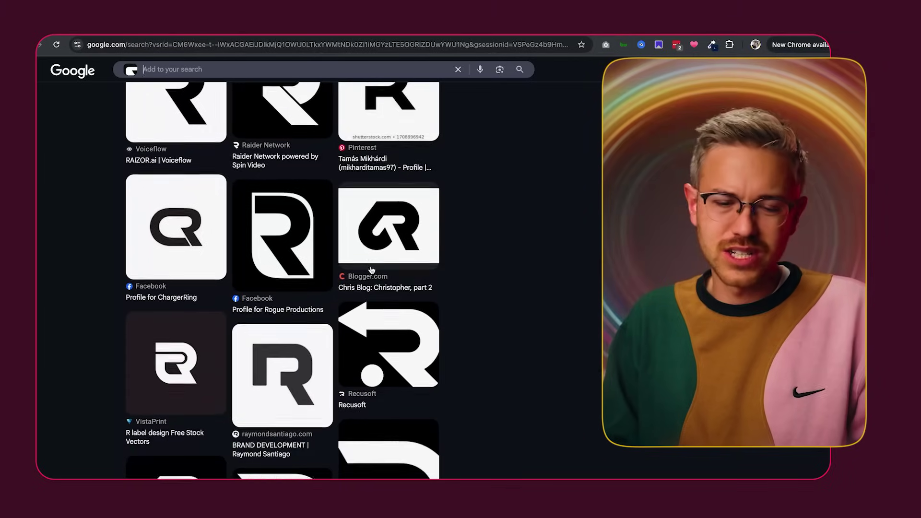
scroll(371, 270, "down", 3)
scroll(371, 270, "down", 2)
scroll(371, 270, "down", 3)
scroll(371, 270, "down", 1)
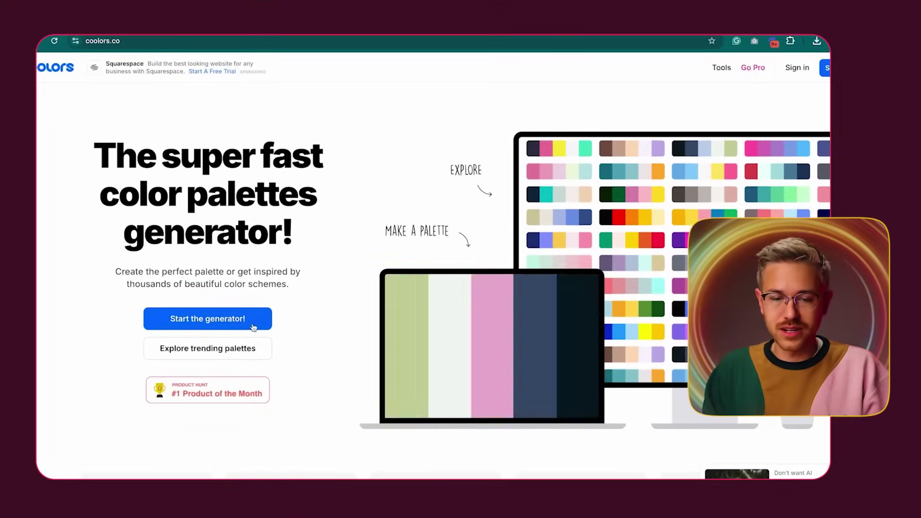
Step: Start the Coolors palette generator and dismiss its welcome message and tutorial
left_click(218, 319)
left_click(378, 349)
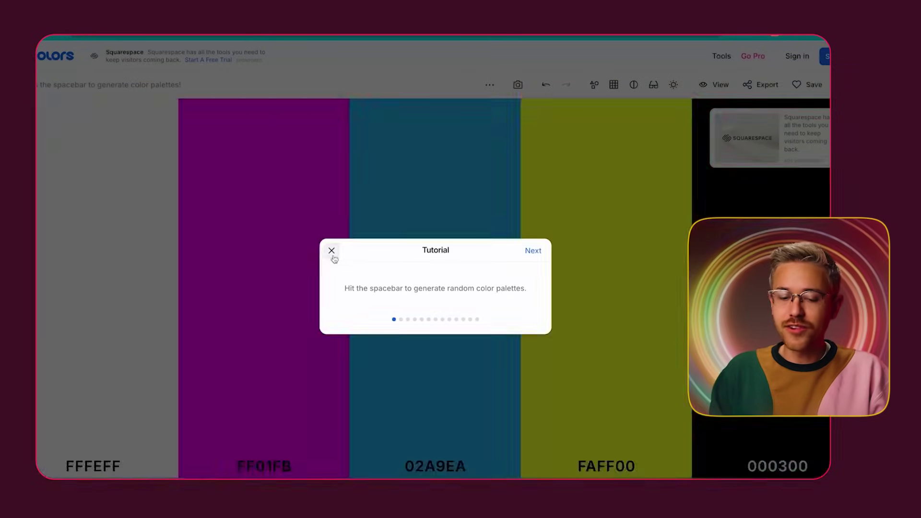
left_click(331, 254)
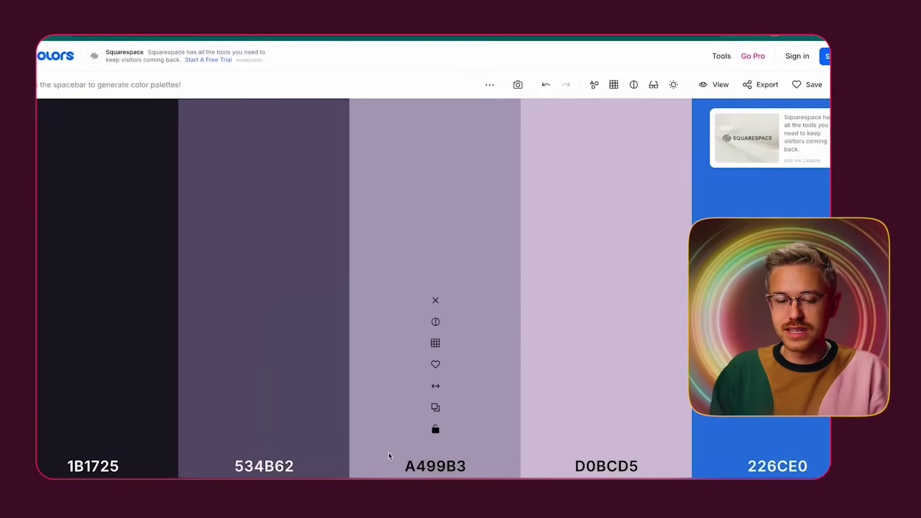
Step: Regenerate palettes with near-black 01110A locked, aiming for C38D94, E4B363, 70ABAF and 6E633D
key("space")
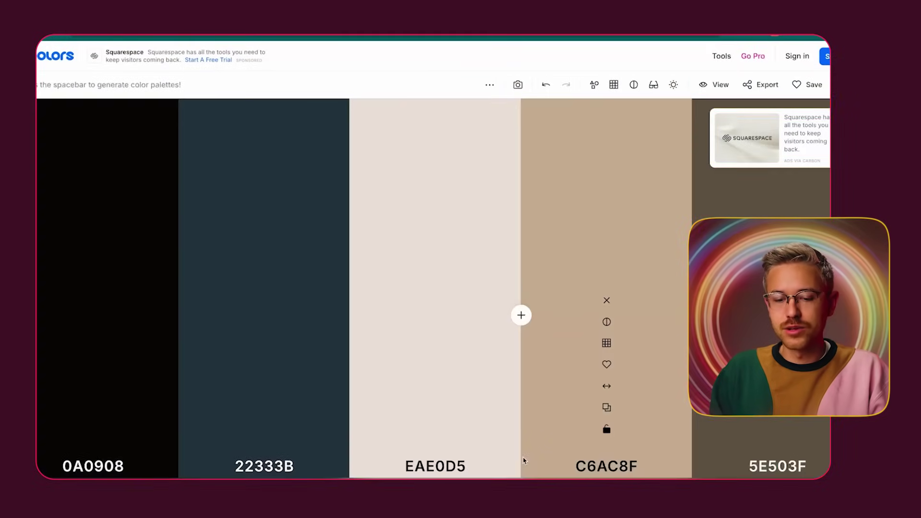
key("space")
key("space")
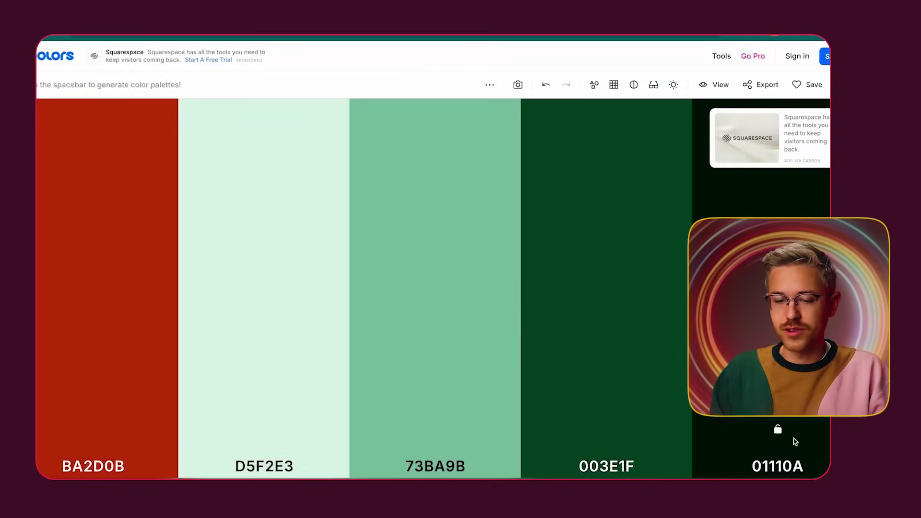
left_click(777, 430)
key("space")
key("space")
key("space")
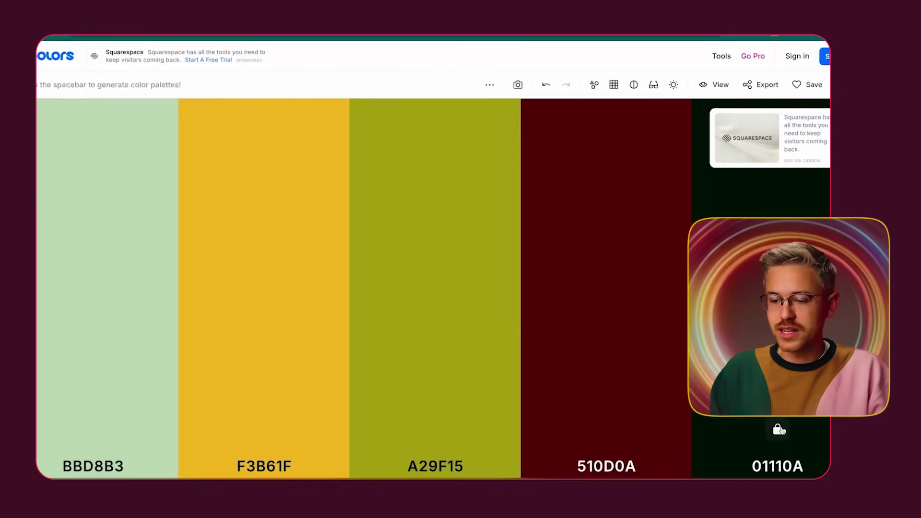
key("space")
key("space")
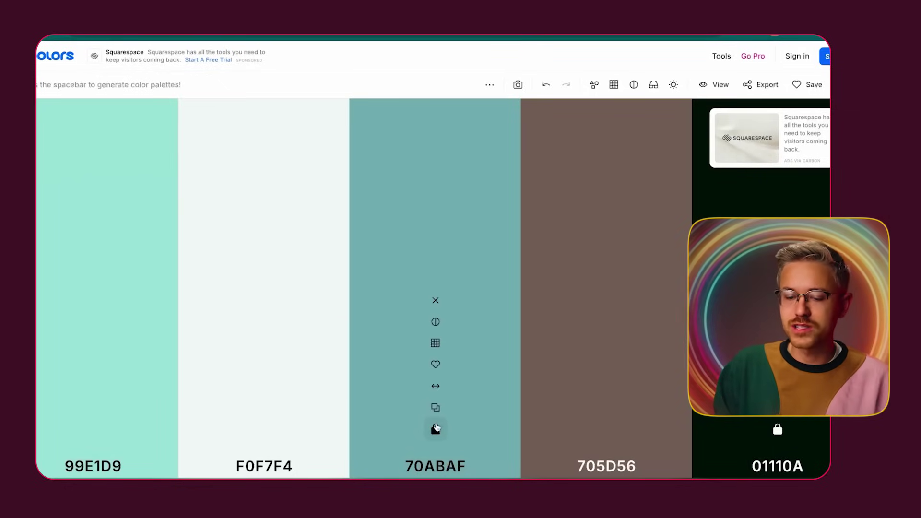
key("space")
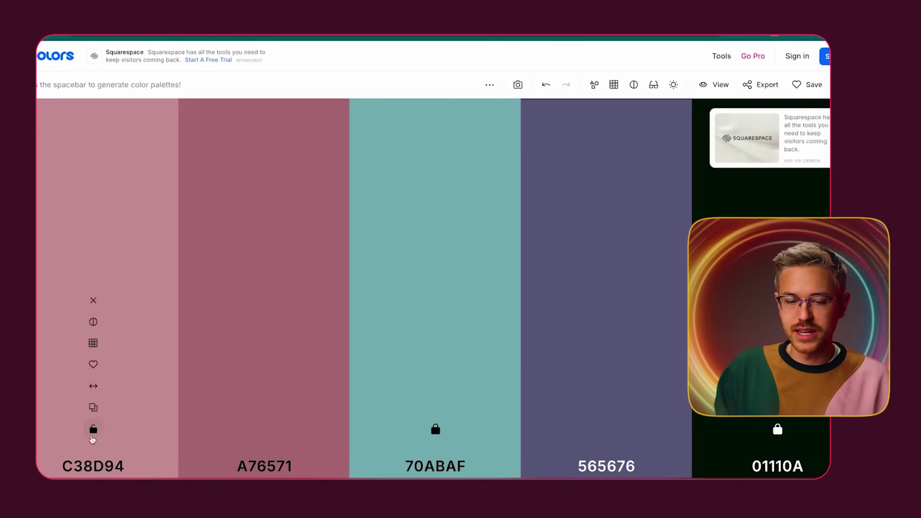
key("space")
key("space")
key("space")
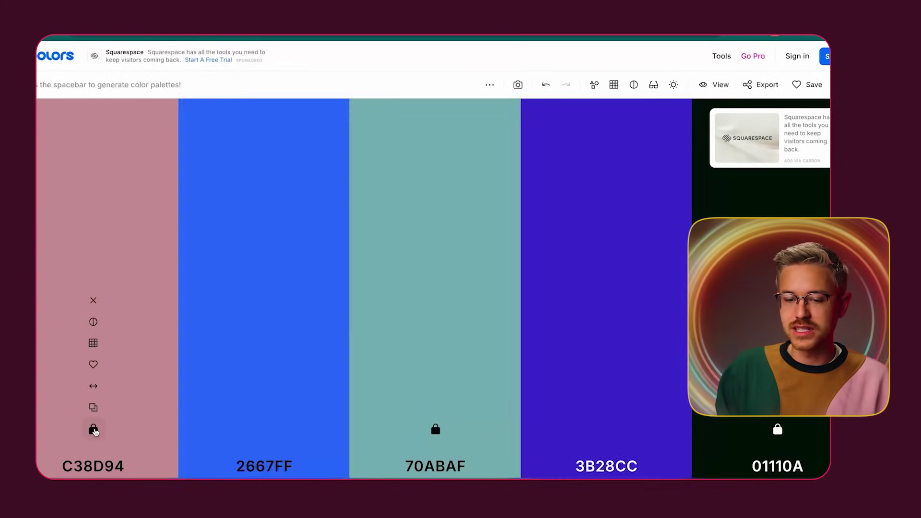
key("space")
key("space")
key("space")
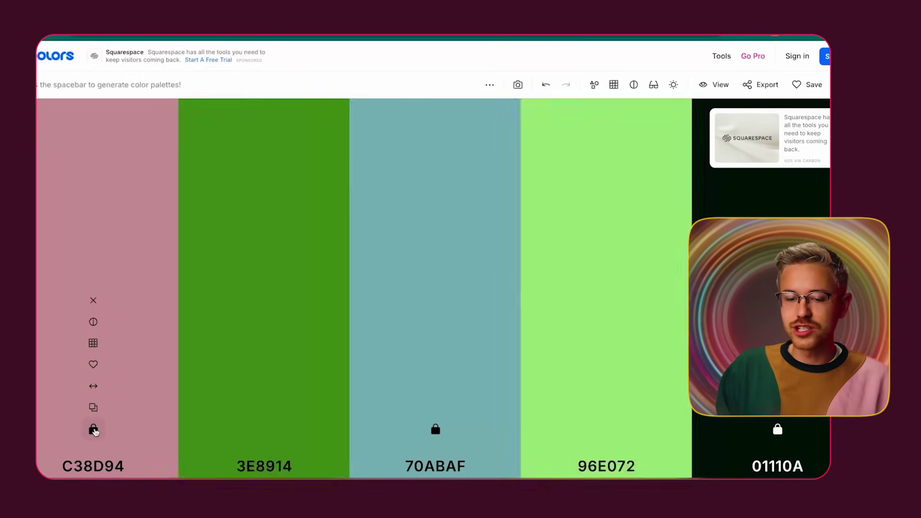
key("space")
key("space")
key("space")
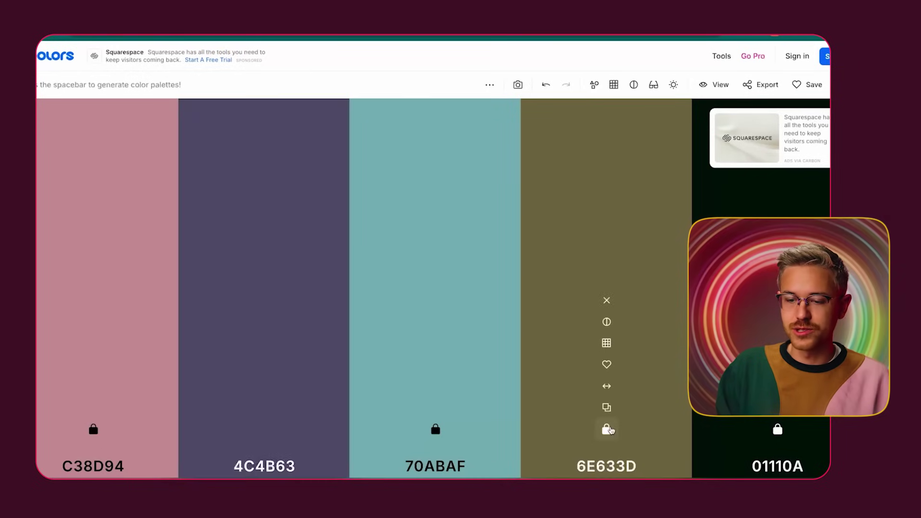
key("space")
key("space")
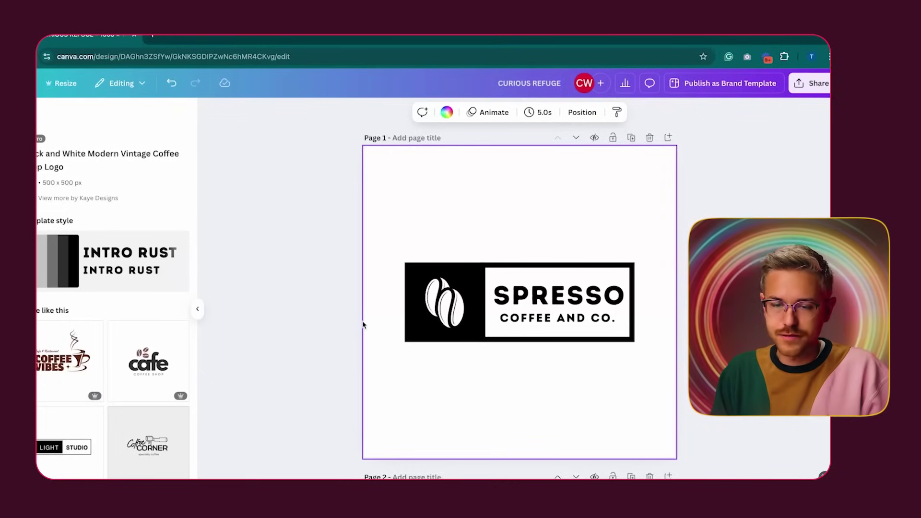
Step: Replace the coffee-bean image with the white CR mark inside the black block
left_click(444, 306)
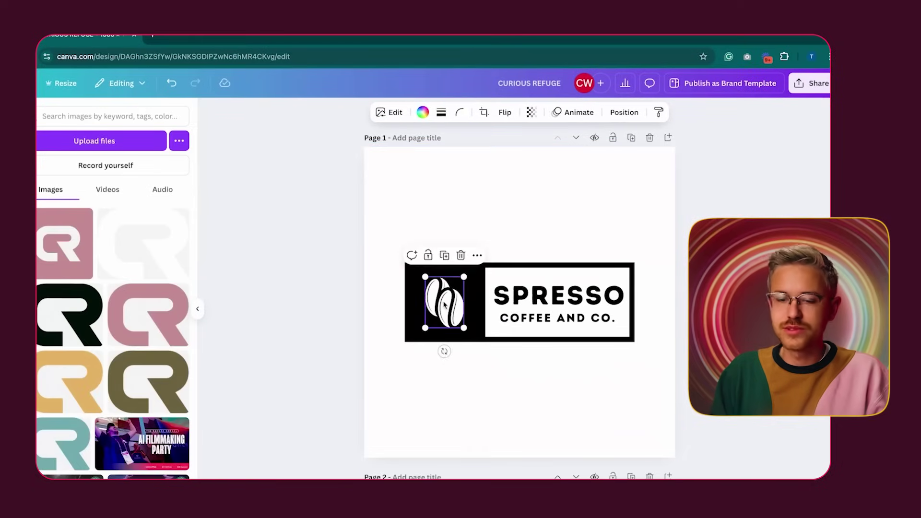
key("Delete")
left_click(157, 253)
left_click_drag(461, 306, 439, 303)
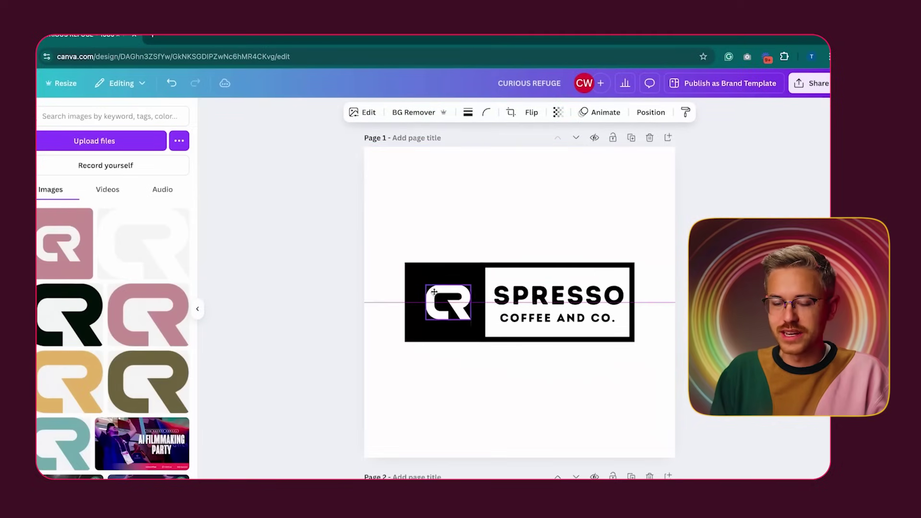
Step: Make the title 'Curious Refuge' in Bebas Neue Cyrillic at size 57.1, nudged slightly lower
left_click(370, 308)
left_click(515, 291)
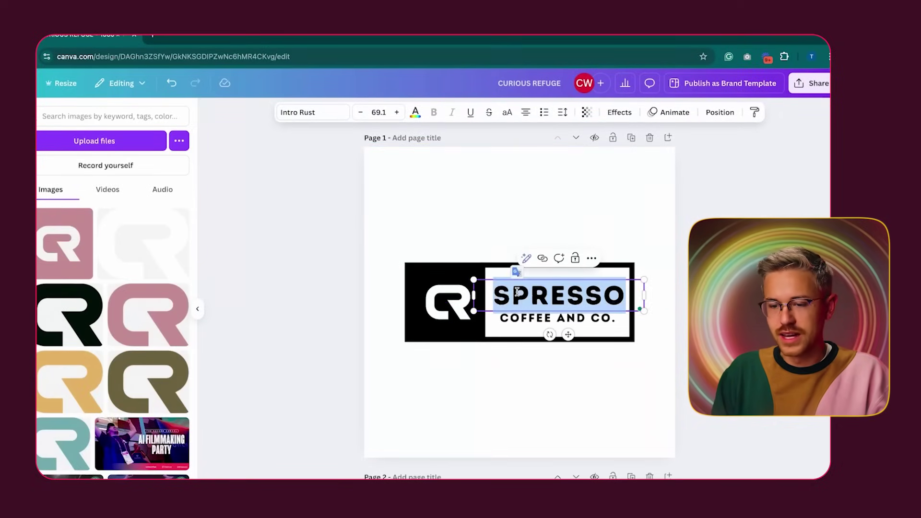
type("CURIOUS")
key("ctrl+a")
left_click(309, 112)
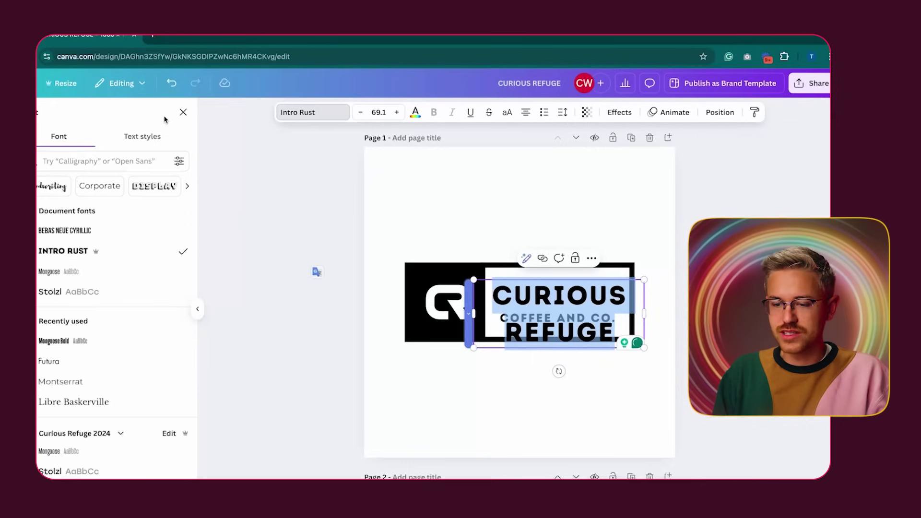
left_click(65, 230)
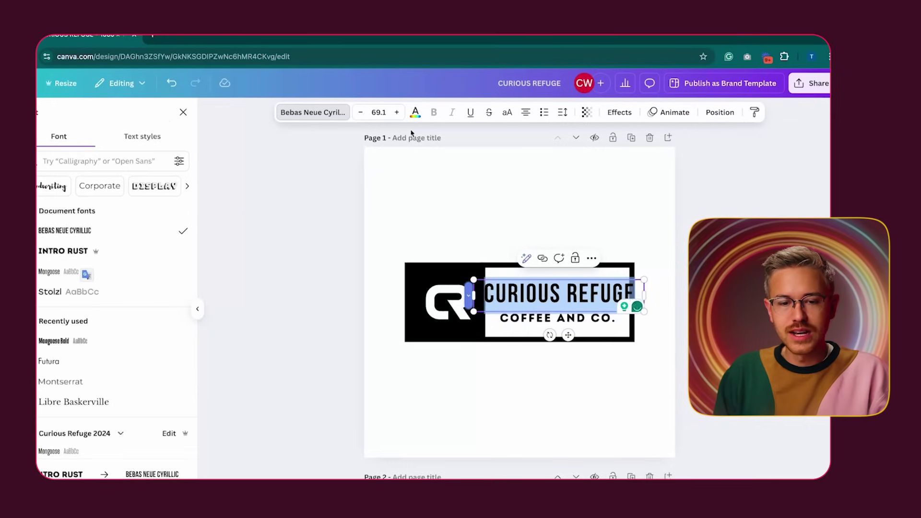
left_click(361, 113)
left_click(361, 113)
left_click(361, 113)
left_click(359, 113)
left_click(359, 113)
left_click(359, 112)
left_click(359, 112)
left_click(359, 113)
left_click(359, 113)
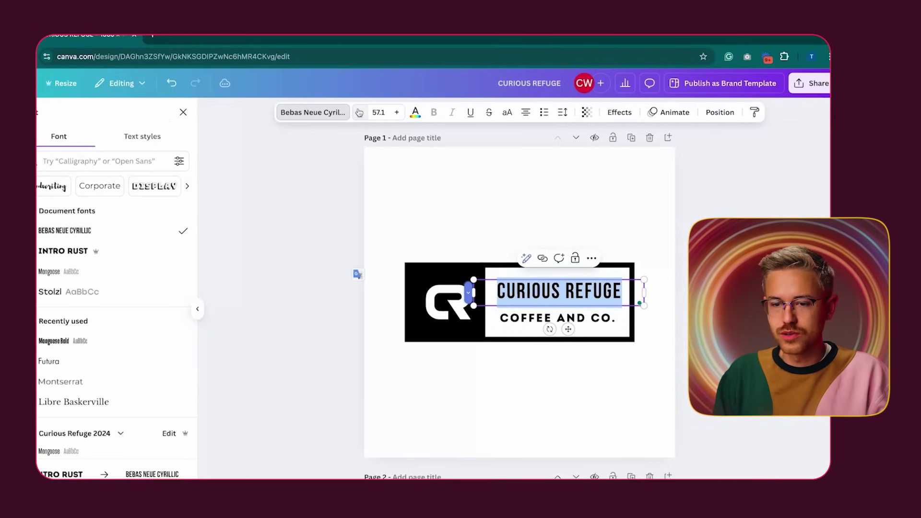
left_click(447, 399)
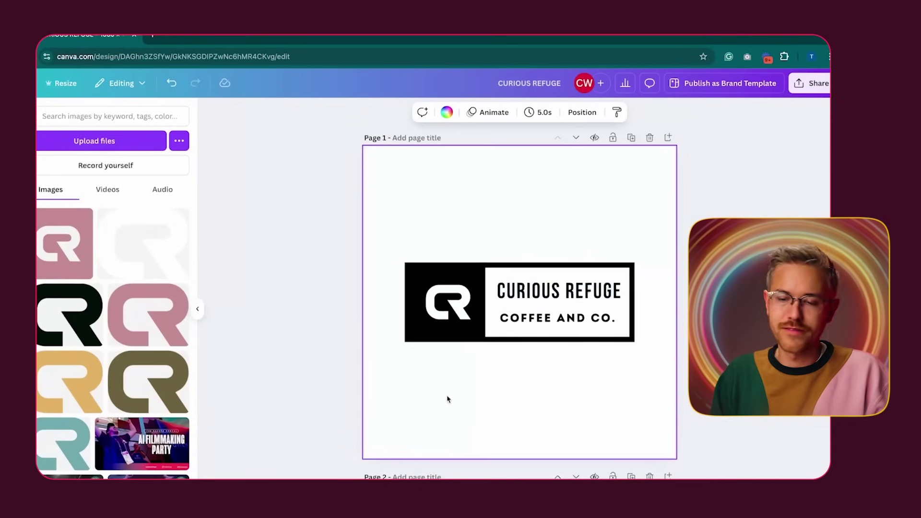
left_click_drag(543, 300, 544, 302)
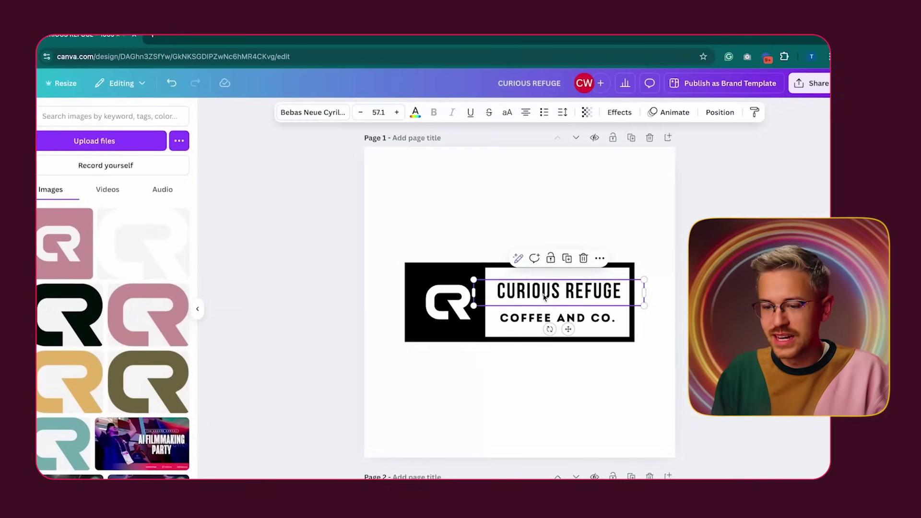
key("Escape")
Step: Set the 'Coffee and Co.' tagline to a Mongoose font weight
left_click(523, 319)
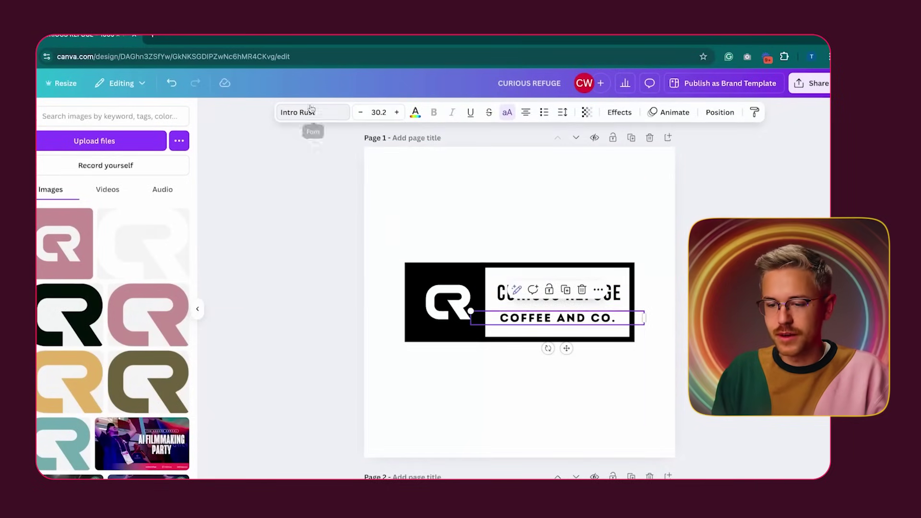
left_click(310, 112)
left_click(51, 271)
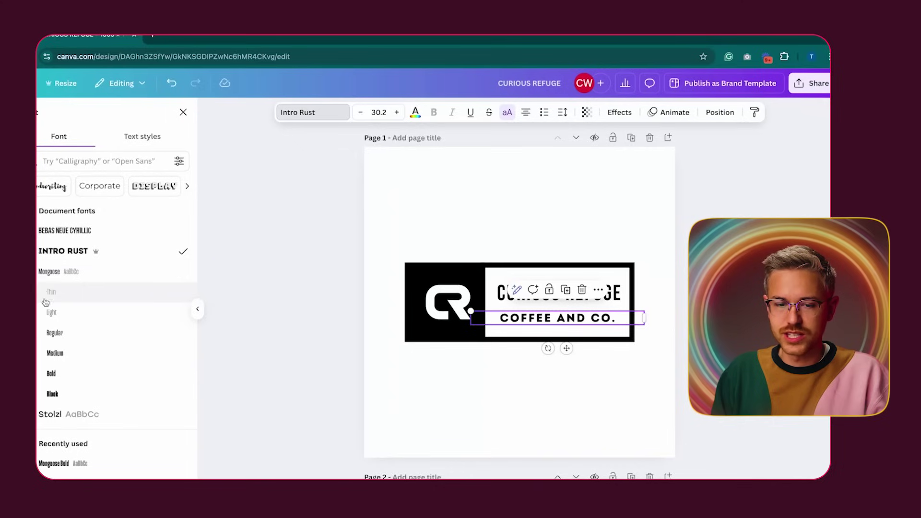
left_click(72, 372)
left_click(364, 216)
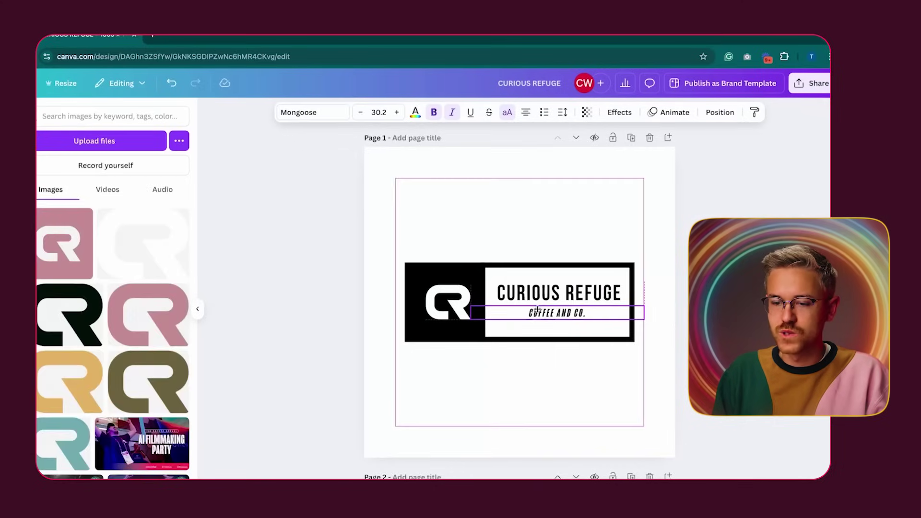
left_click(537, 309)
Step: Recolour the black logo block to dusty pink throughout the whole design
left_click(415, 112)
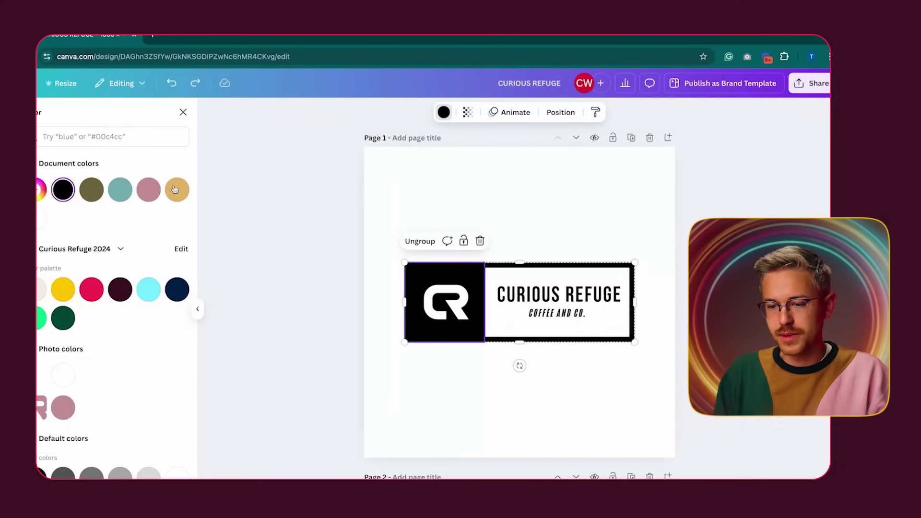
left_click(64, 415)
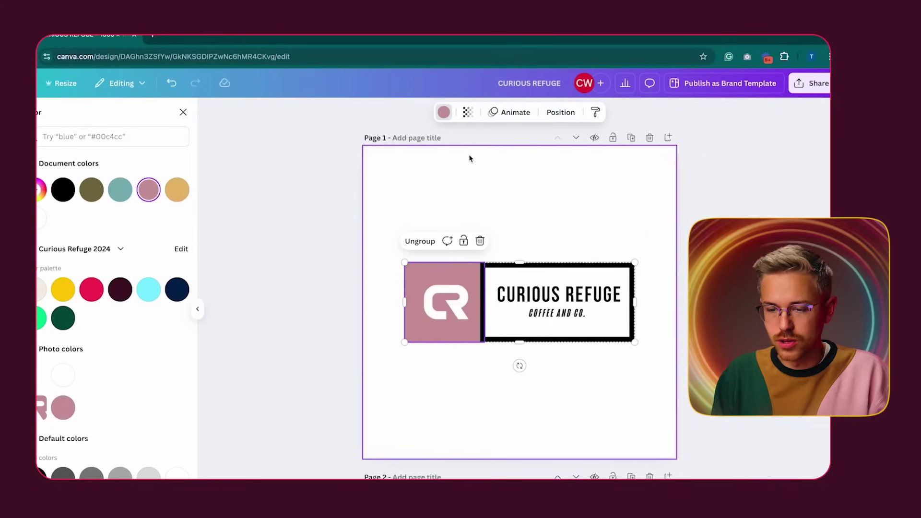
left_click(559, 295)
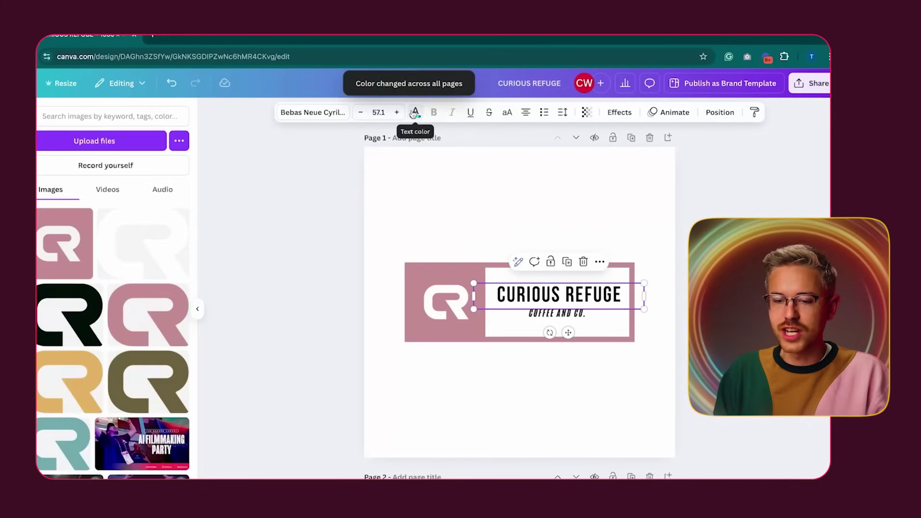
left_click(414, 114)
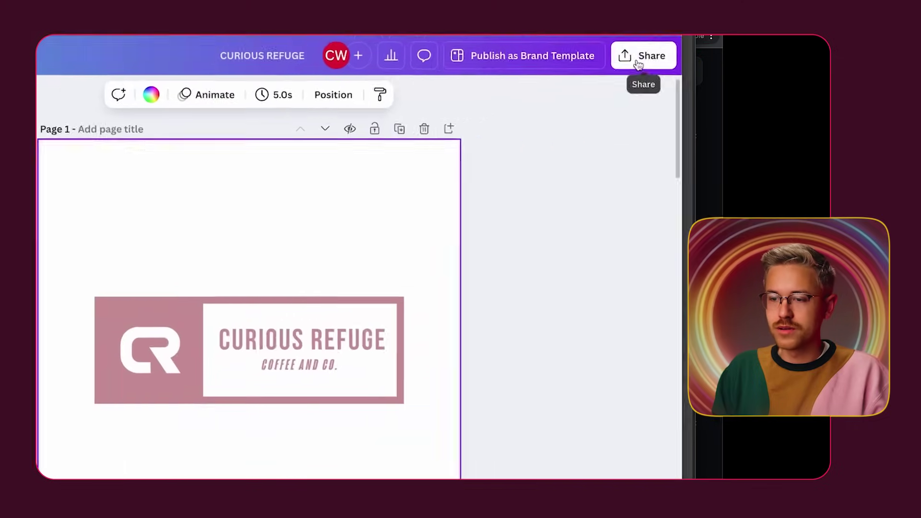
Step: Bring up the download settings for the pink Curious Refuge logo
left_click(813, 82)
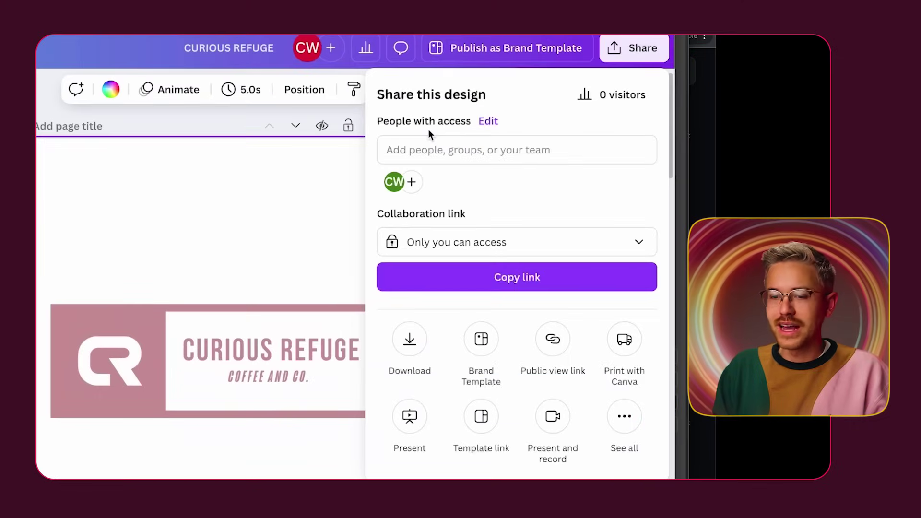
left_click(415, 345)
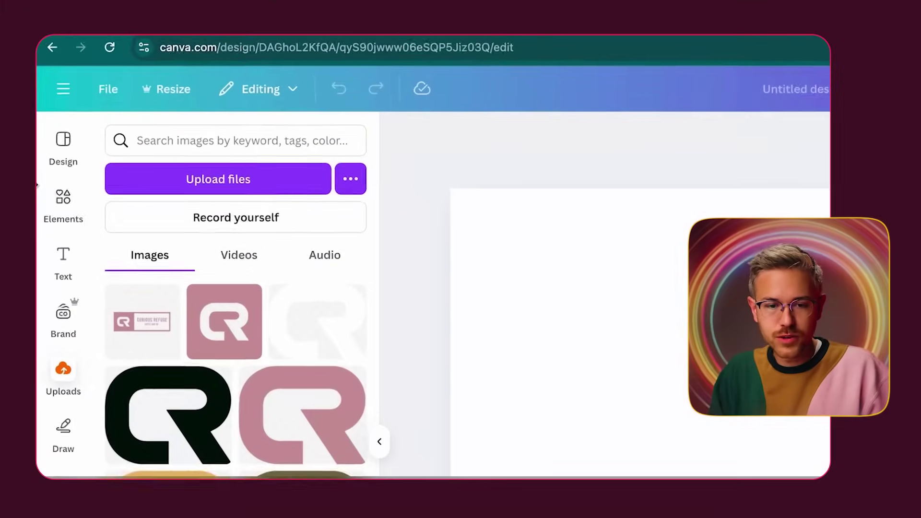
Step: Add the tote-bag scene from the recently used Mockups to the blank page
left_click(60, 198)
scroll(194, 425, "down", 2)
scroll(195, 425, "down", 5)
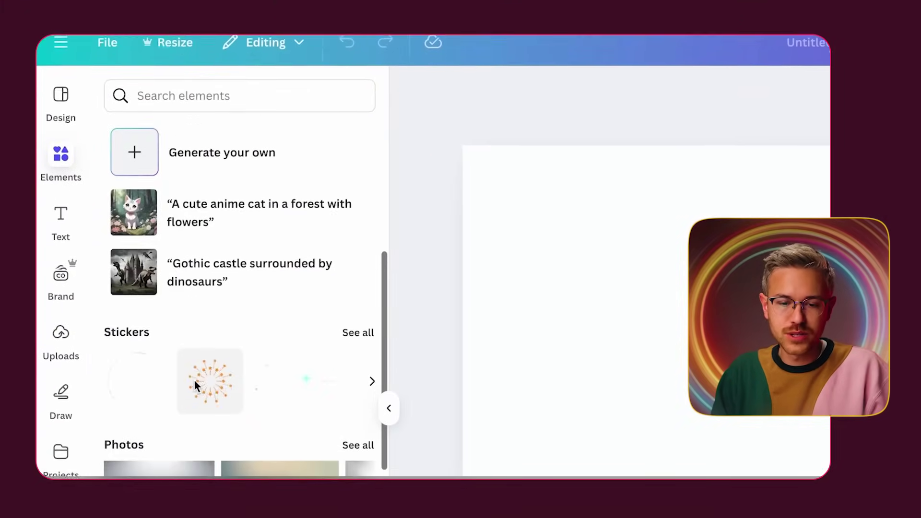
scroll(195, 381, "down", 5)
scroll(195, 266, "down", 3)
scroll(195, 186, "down", 5)
scroll(195, 154, "down", 3)
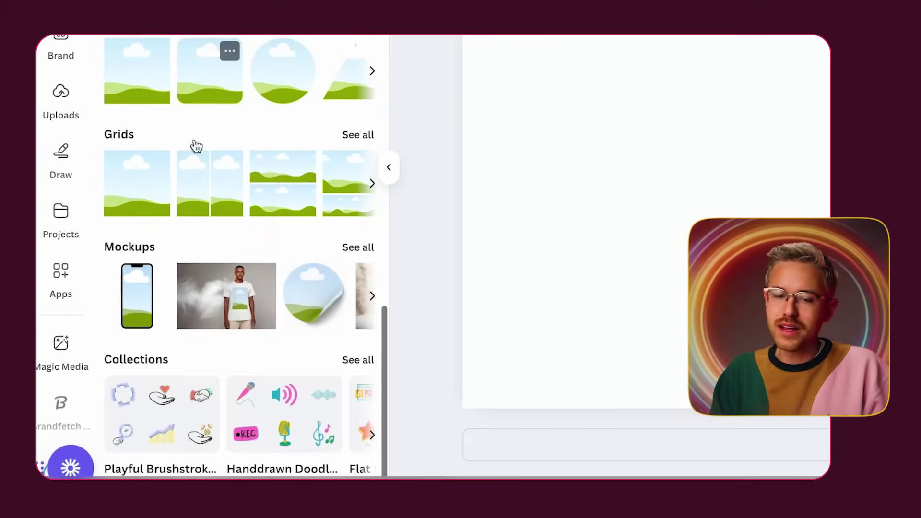
left_click(358, 247)
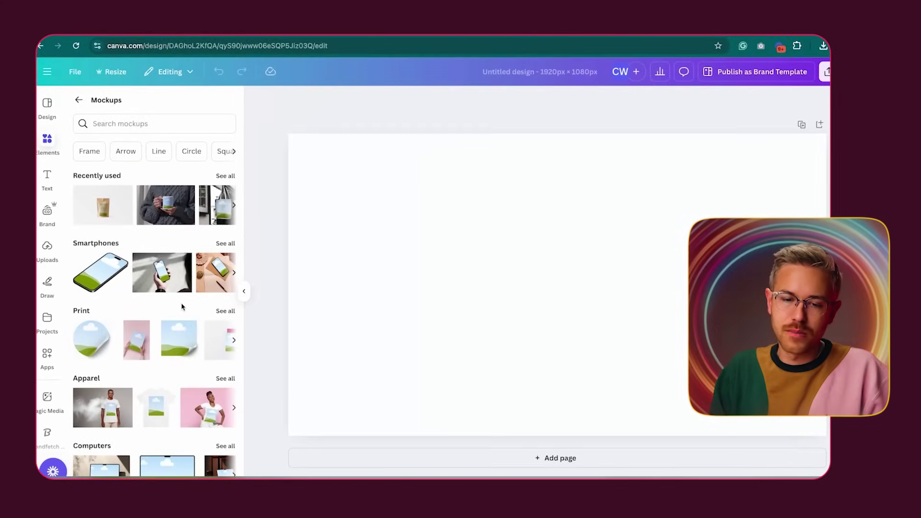
left_click(226, 178)
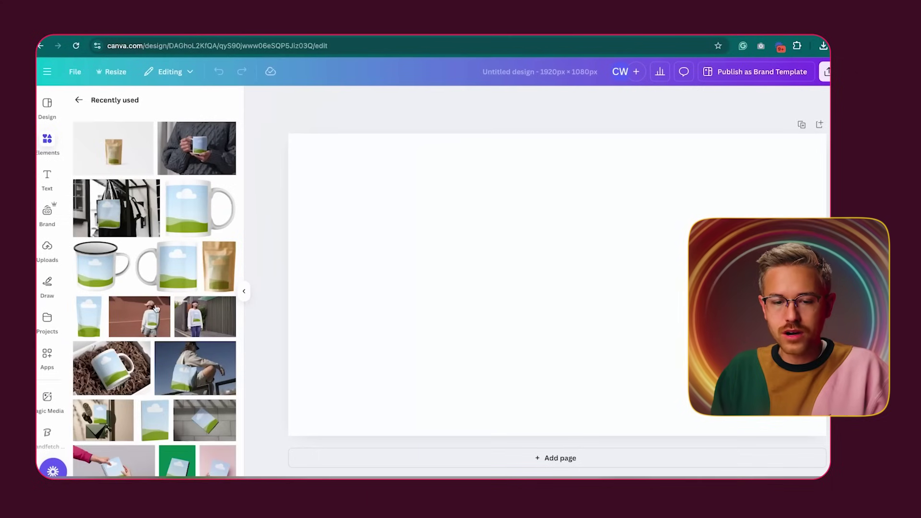
scroll(155, 308, "down", 2)
scroll(162, 324, "down", 2)
scroll(175, 362, "up", 2)
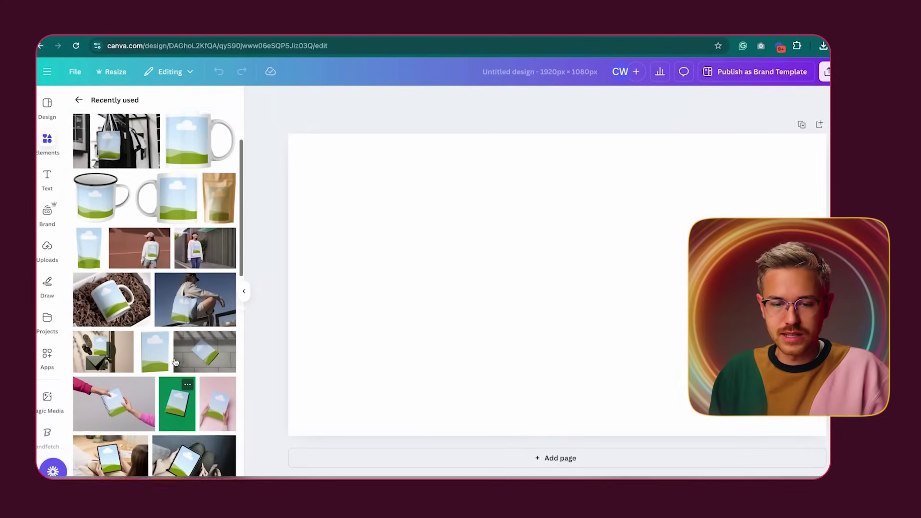
scroll(174, 362, "up", 2)
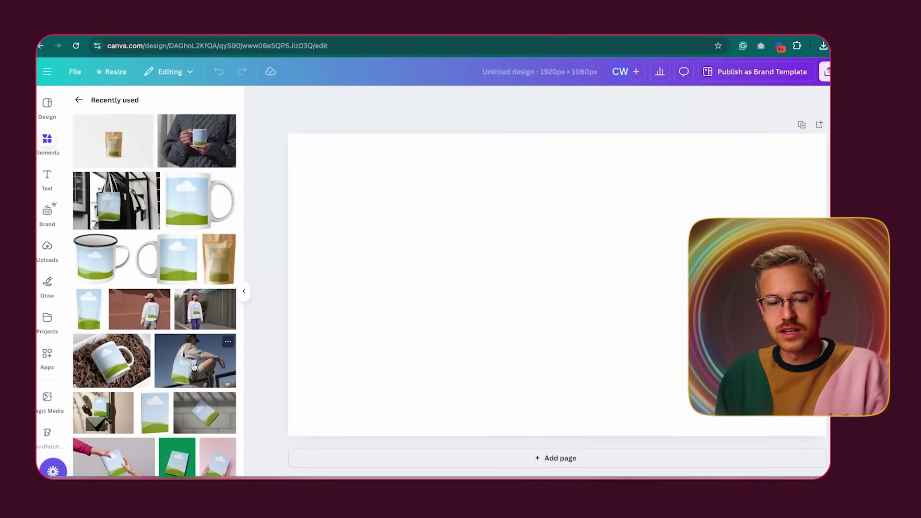
left_click(193, 367)
Step: Enlarge the tote-bag mockup to fill the page, aligned to the page bottom
left_click_drag(467, 343, 285, 464)
left_click_drag(647, 223, 813, 141)
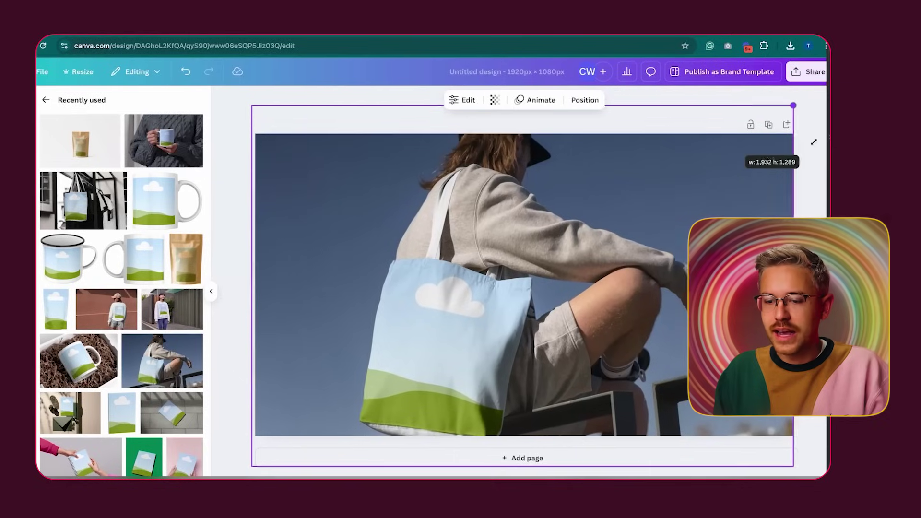
left_click_drag(589, 265, 589, 236)
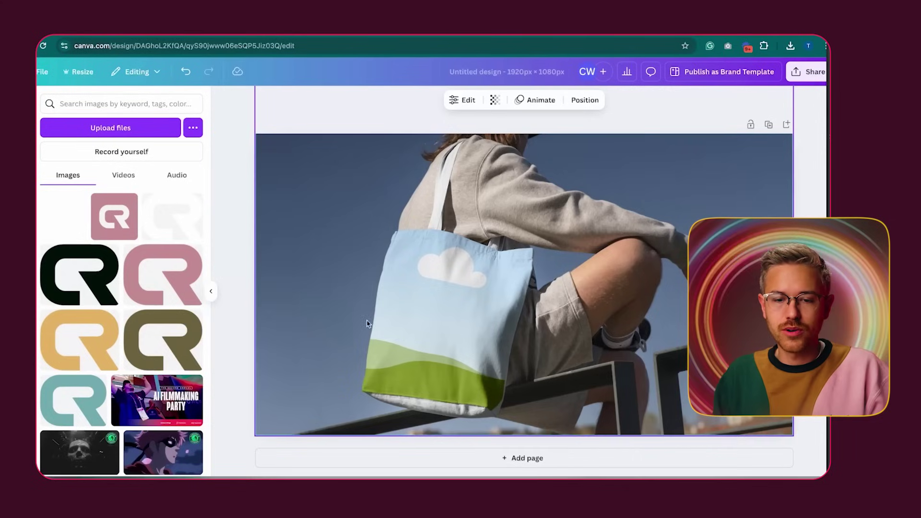
Step: Place the Curious Refuge logo on the bag and reposition it within the print area
left_click_drag(66, 232, 369, 324)
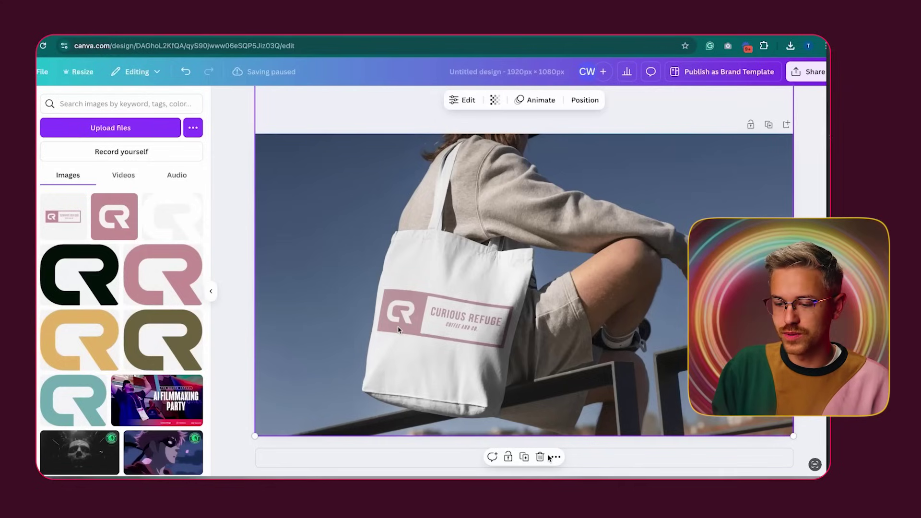
double_click(399, 330)
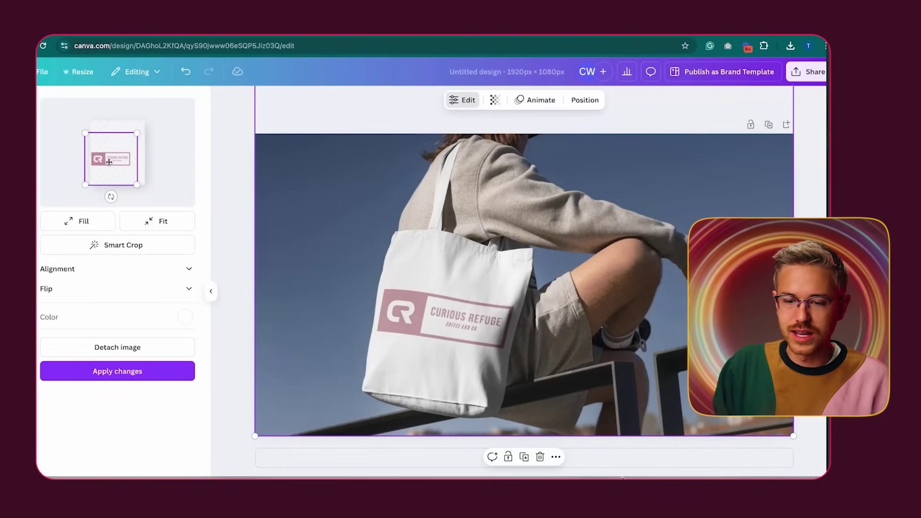
left_click_drag(109, 162, 116, 157)
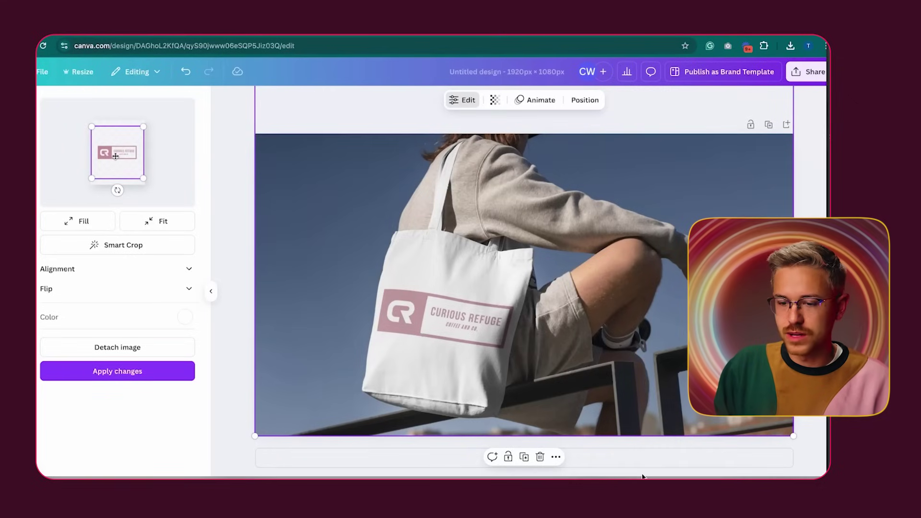
left_click(122, 243)
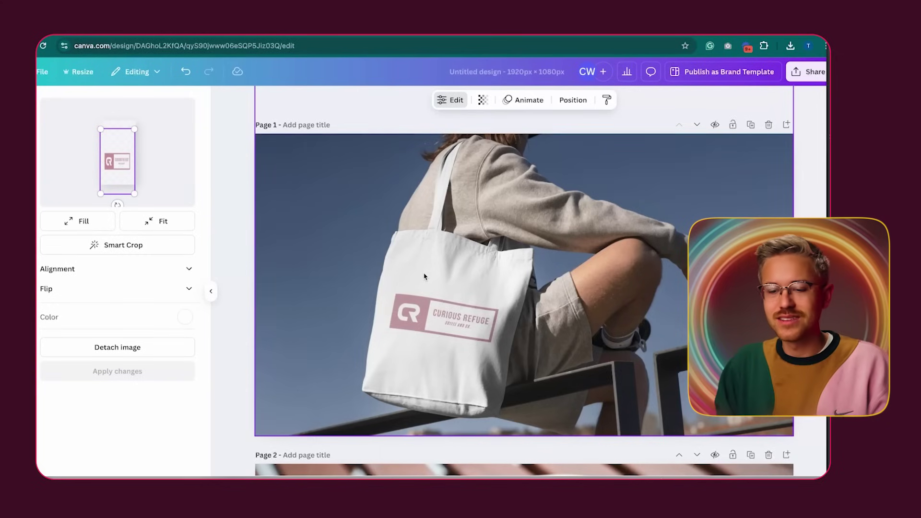
scroll(424, 276, "down", 3)
scroll(424, 275, "up", 3)
scroll(423, 276, "down", 2)
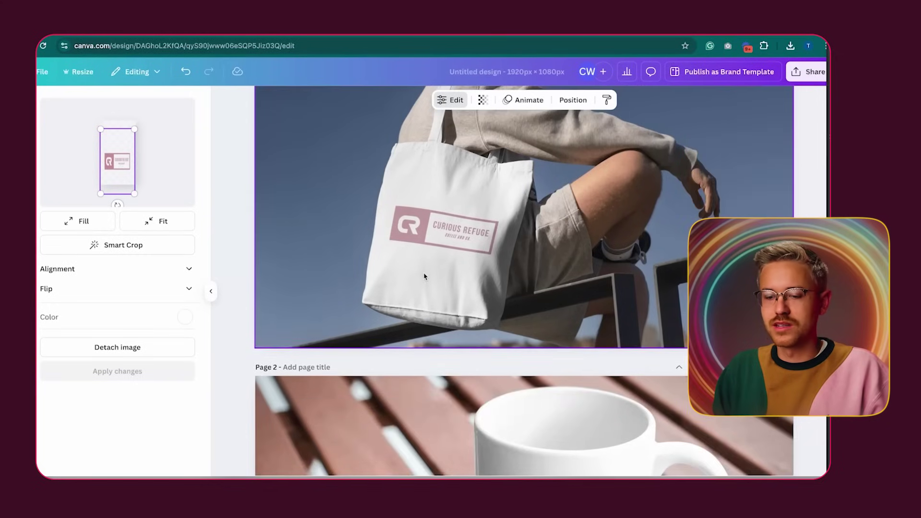
scroll(424, 276, "down", 2)
scroll(424, 275, "down", 3)
scroll(423, 275, "down", 2)
scroll(424, 276, "down", 2)
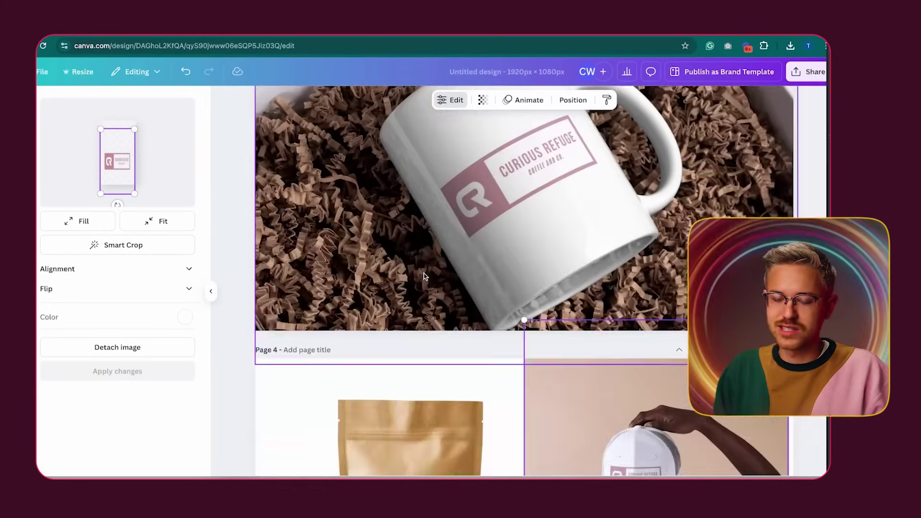
scroll(423, 276, "down", 3)
scroll(424, 275, "down", 2)
scroll(423, 276, "down", 1)
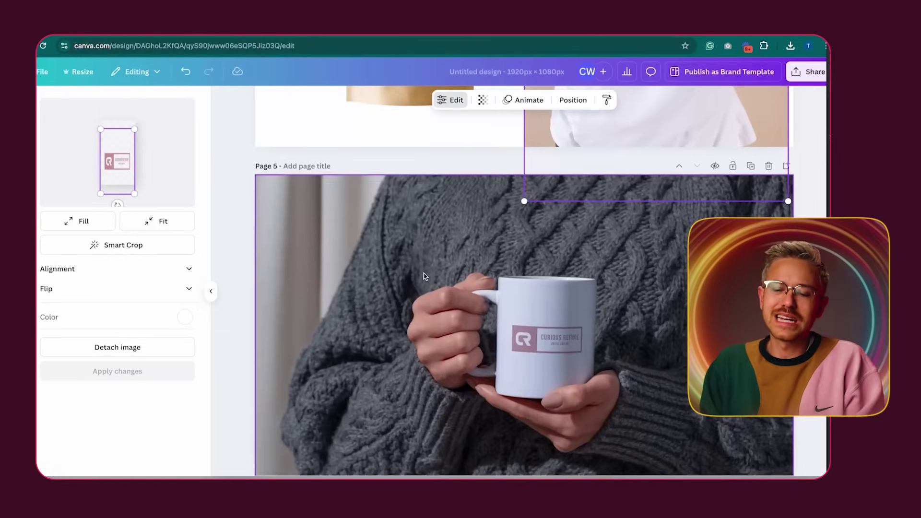
scroll(424, 276, "down", 1)
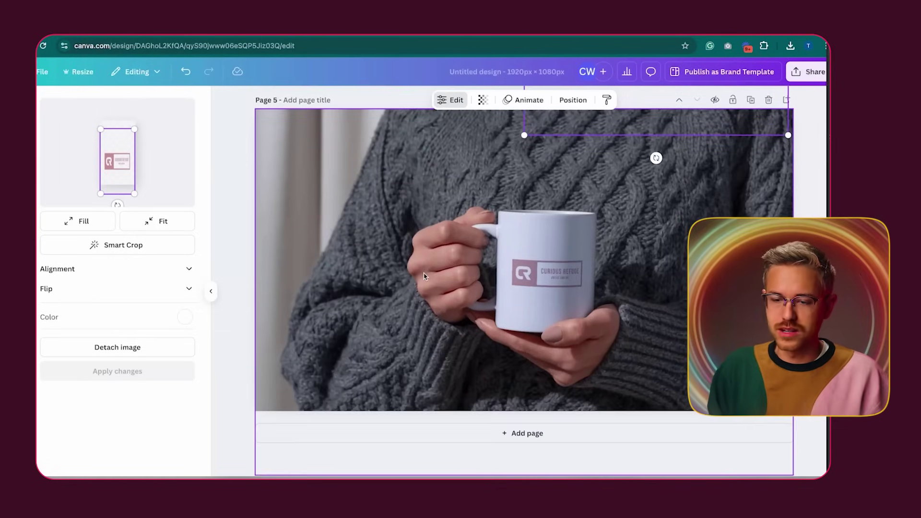